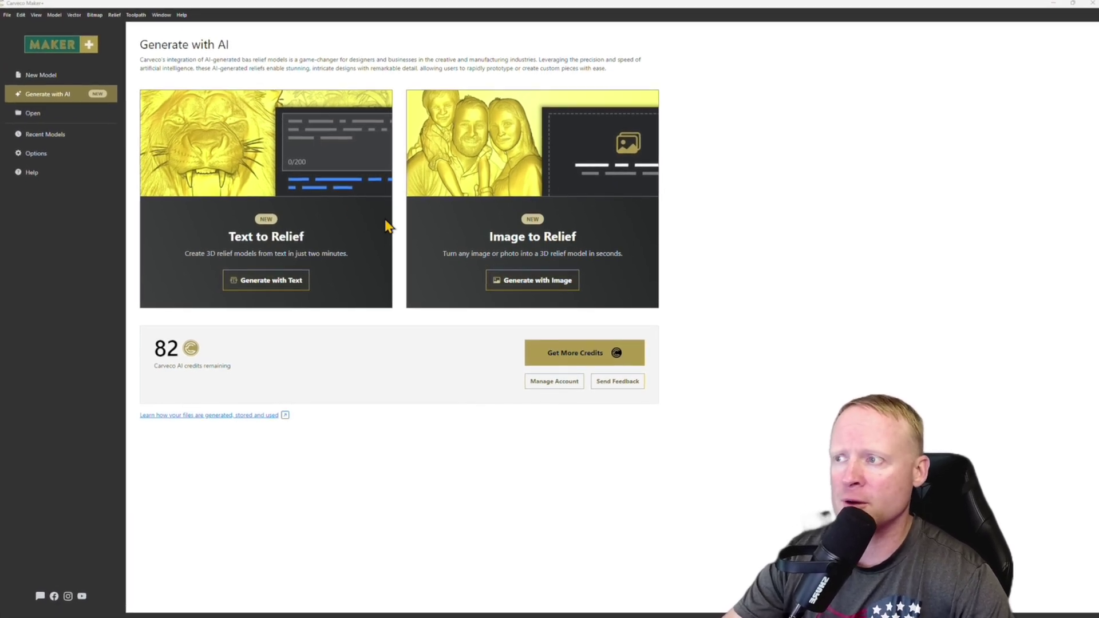
Start a text-to-relief generation and generate images from the prompt "Waiving American flag & spread Eagle wings with detailed feathers".
{"action": "left_click", "coordinate": [265, 283]}
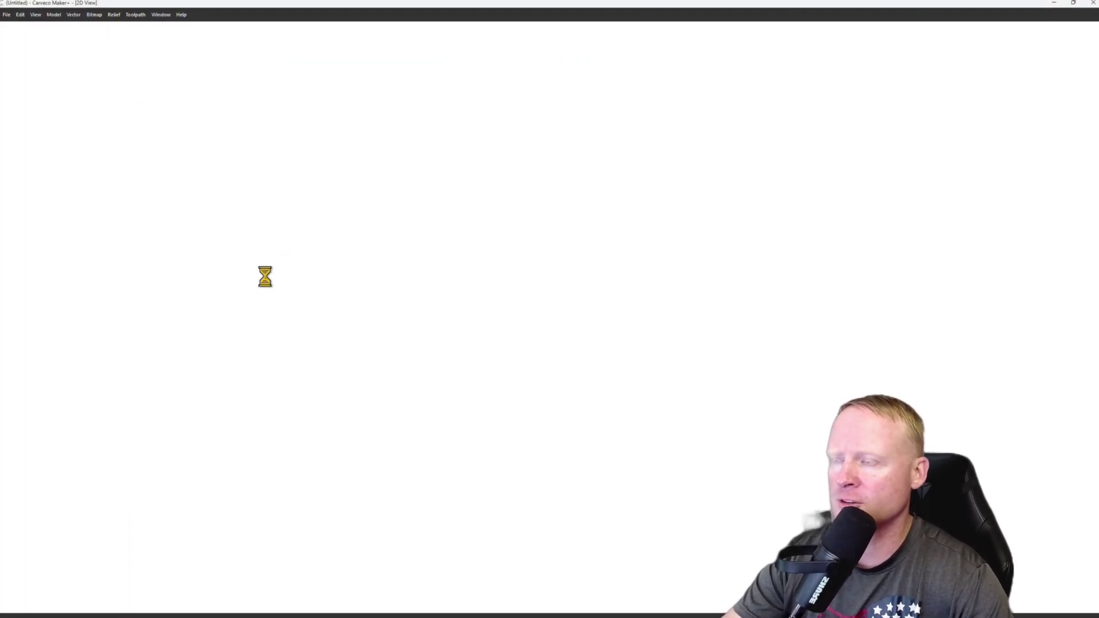
{"action": "left_click", "coordinate": [159, 86]}
{"action": "type", "text": "Waiving American flag & spread Eagle wings with detailed feathers"}
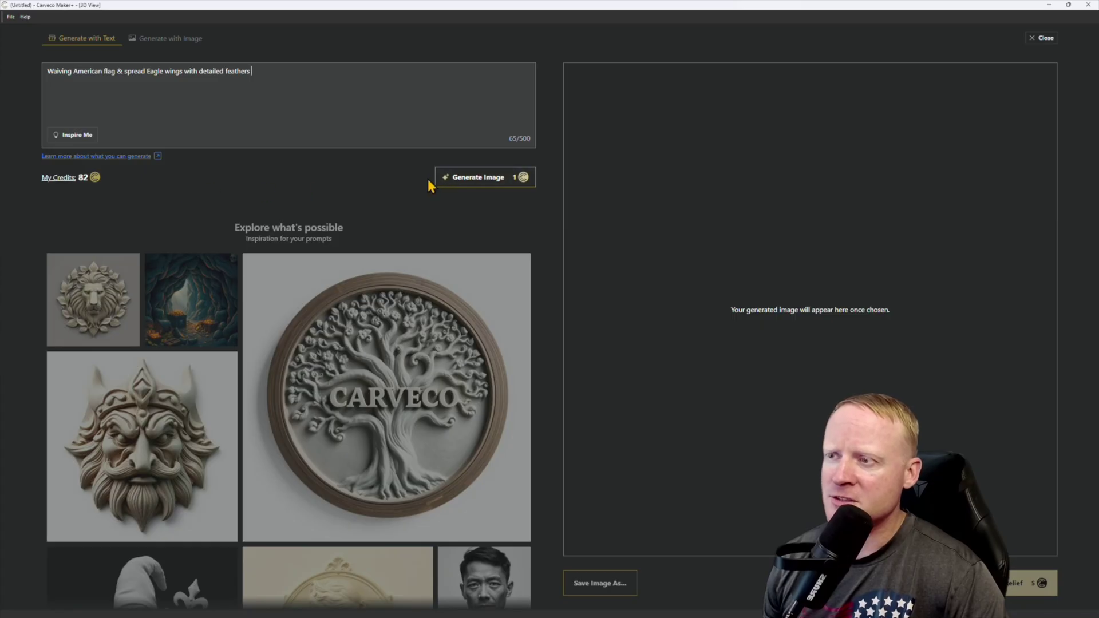
{"action": "left_click", "coordinate": [479, 179]}
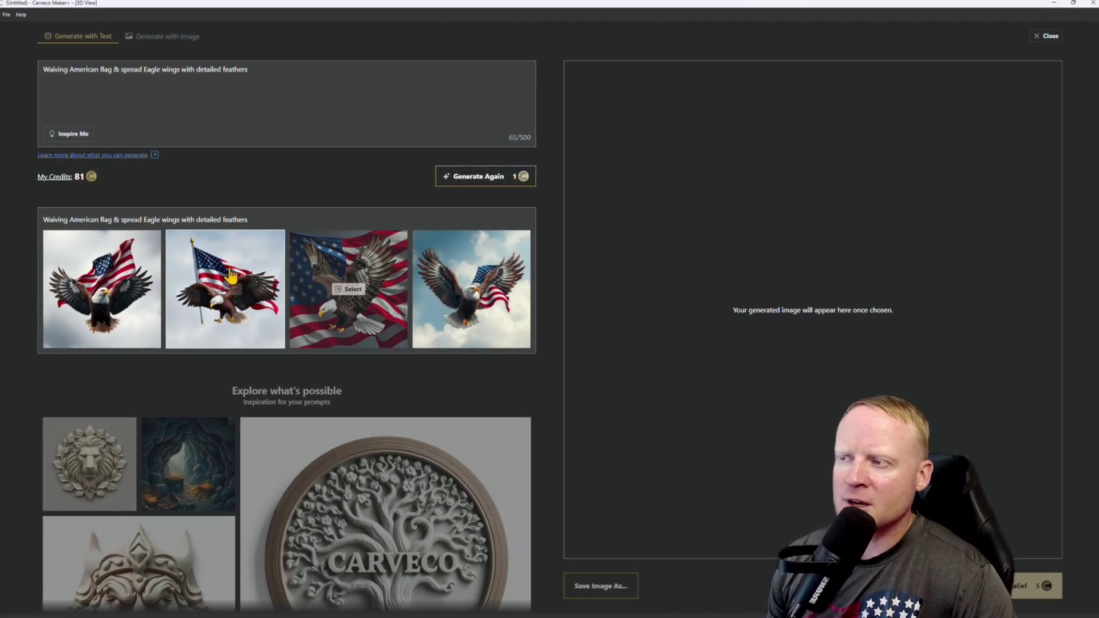
Compare the first set of eagle images and generate another set from the same prompt.
{"action": "mouse_move", "coordinate": [129, 303]}
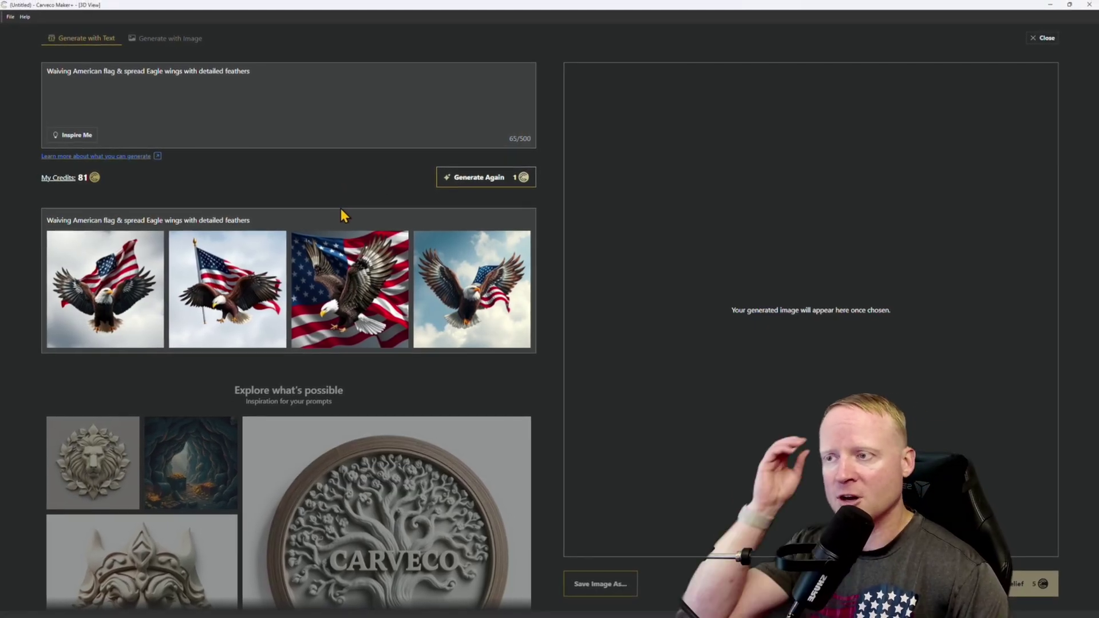
{"action": "mouse_move", "coordinate": [367, 313]}
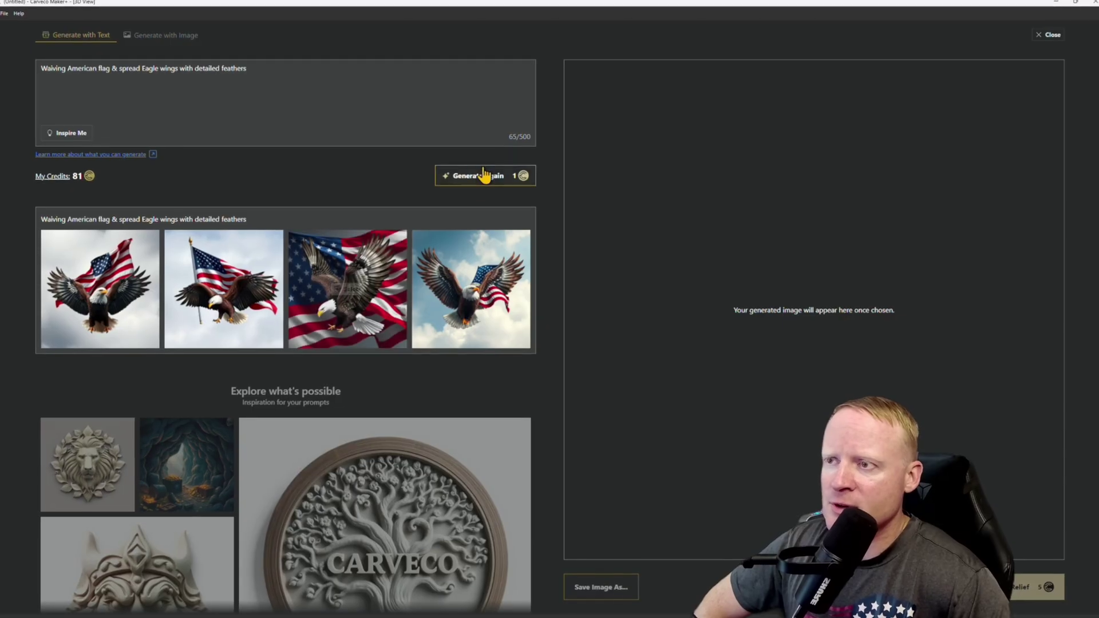
{"action": "mouse_move", "coordinate": [343, 295]}
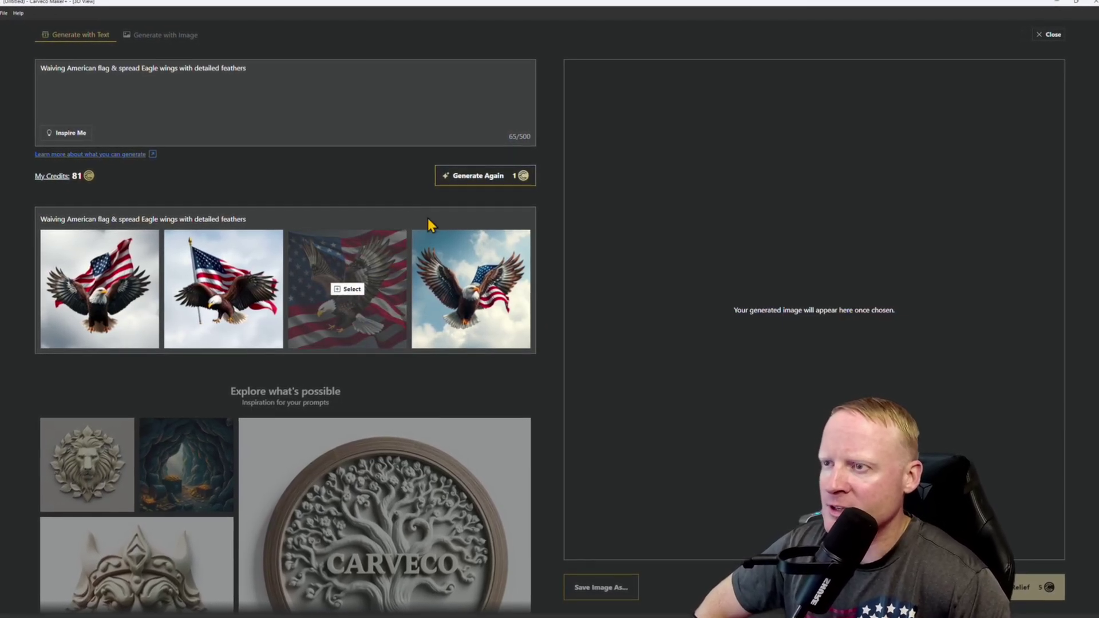
{"action": "left_click", "coordinate": [455, 177]}
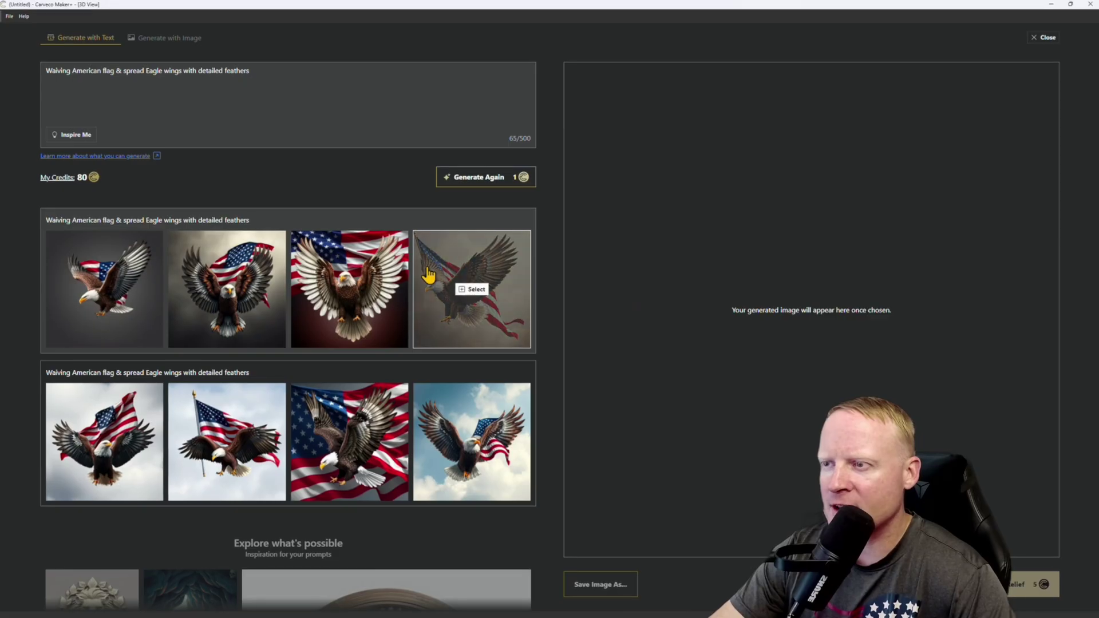
Choose the first set's image of the swooping eagle against a full flag background and generate a relief from it.
{"action": "mouse_move", "coordinate": [474, 276]}
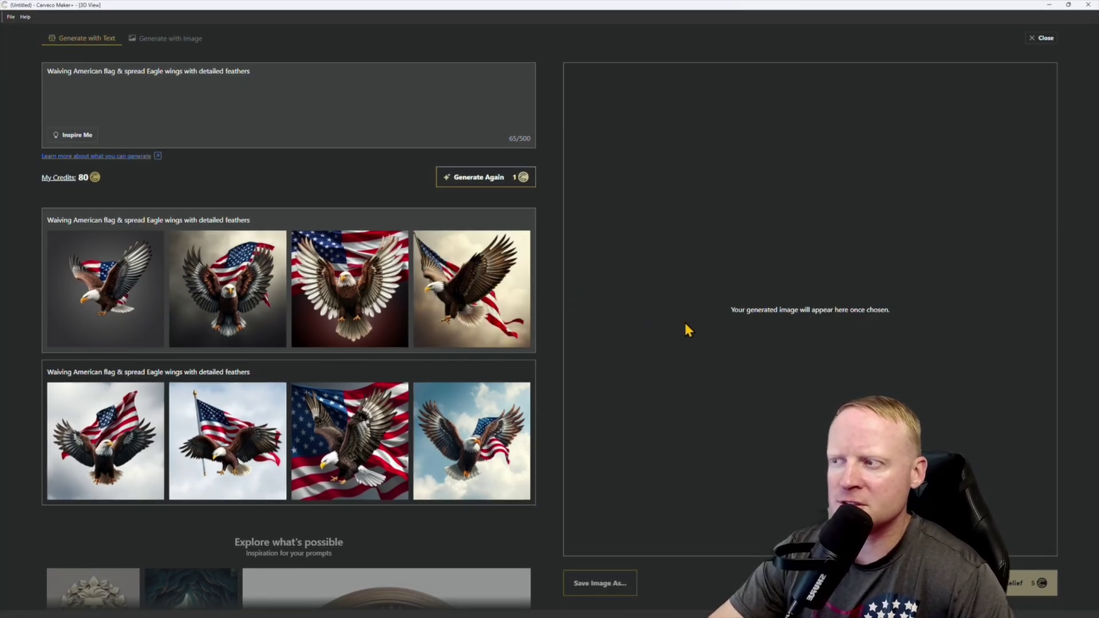
{"action": "mouse_move", "coordinate": [351, 445]}
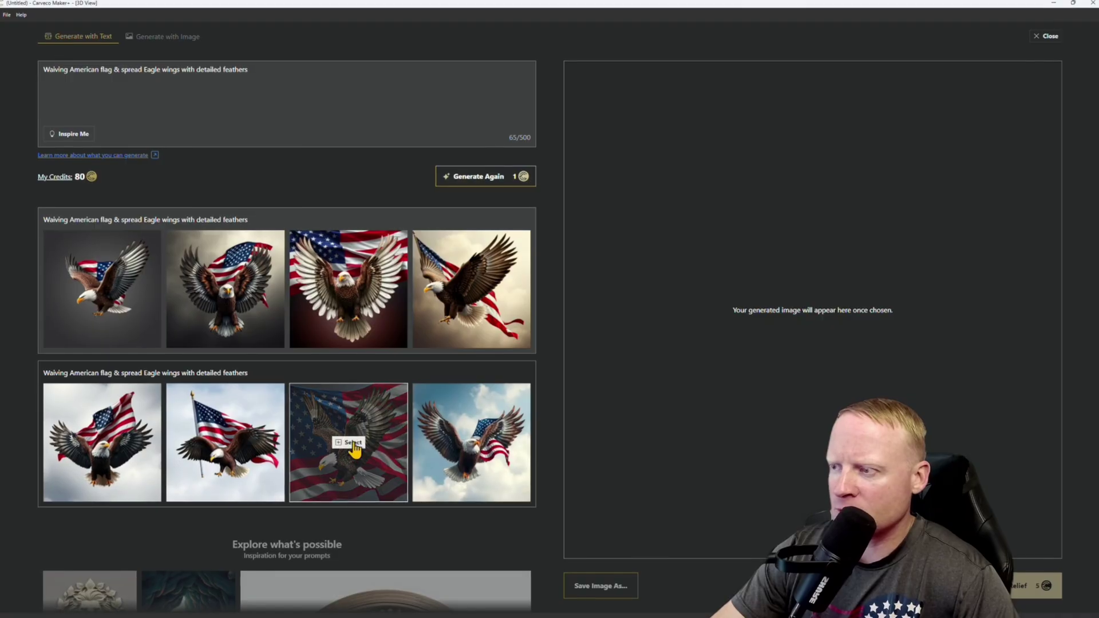
{"action": "left_click", "coordinate": [351, 444]}
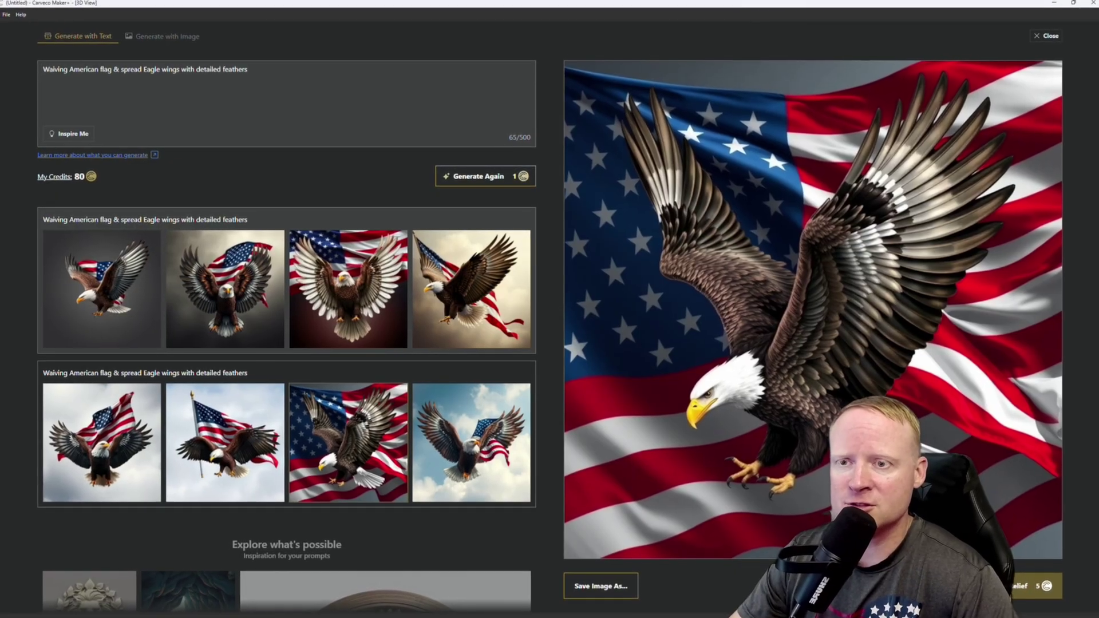
{"action": "left_click", "coordinate": [1013, 594]}
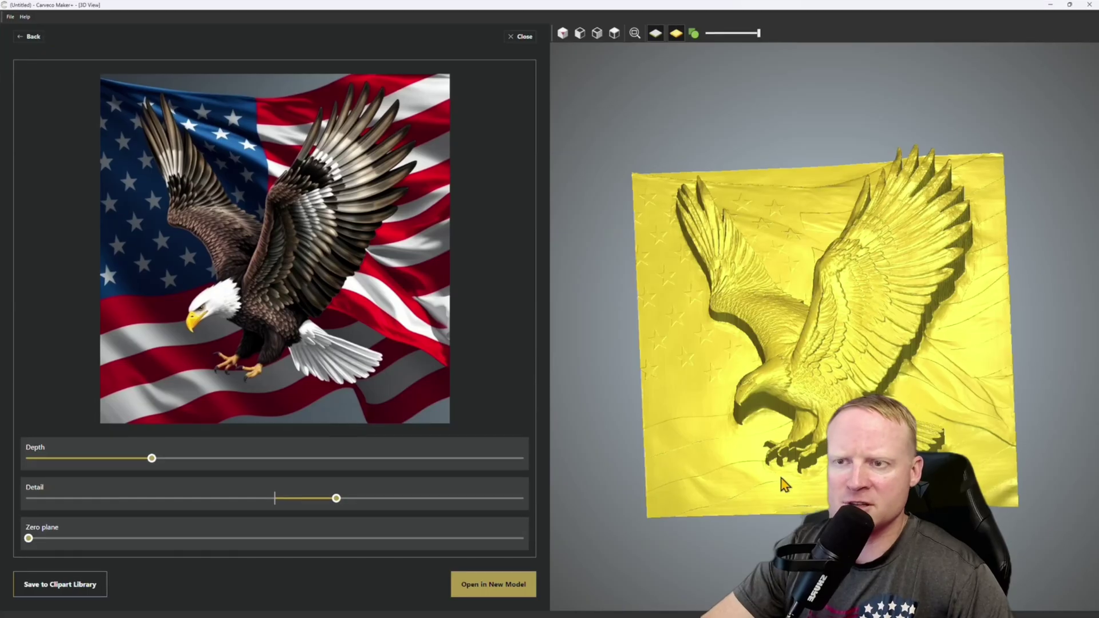
Reduce the relief's Depth to near its minimum.
{"action": "left_click_drag", "start_coordinate": [779, 475], "coordinate": [984, 311]}
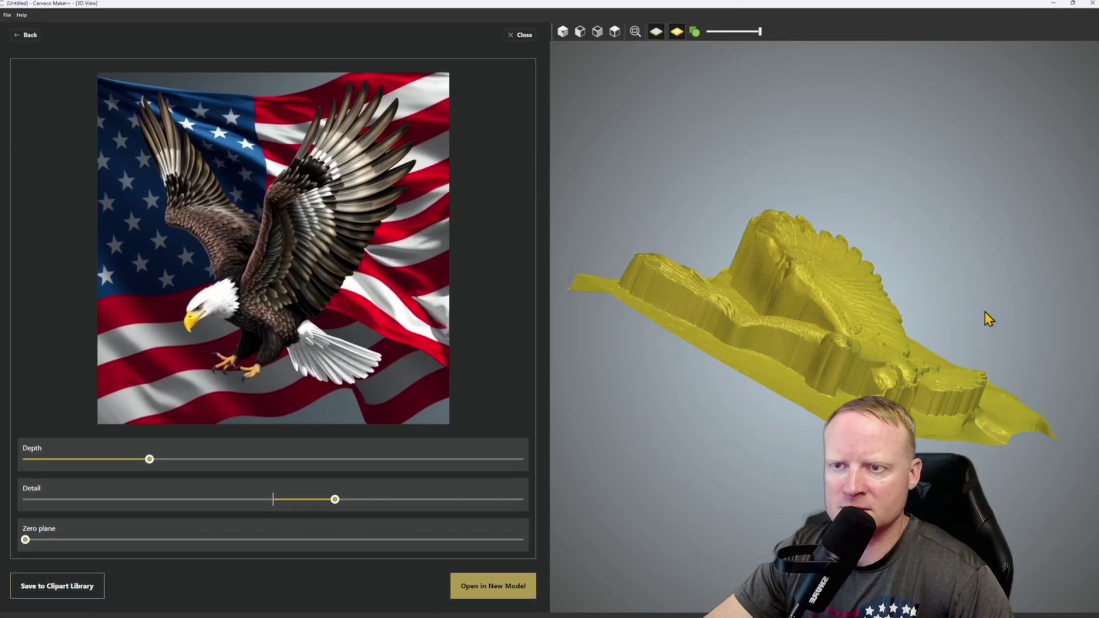
{"action": "left_click_drag", "start_coordinate": [812, 423], "coordinate": [836, 441]}
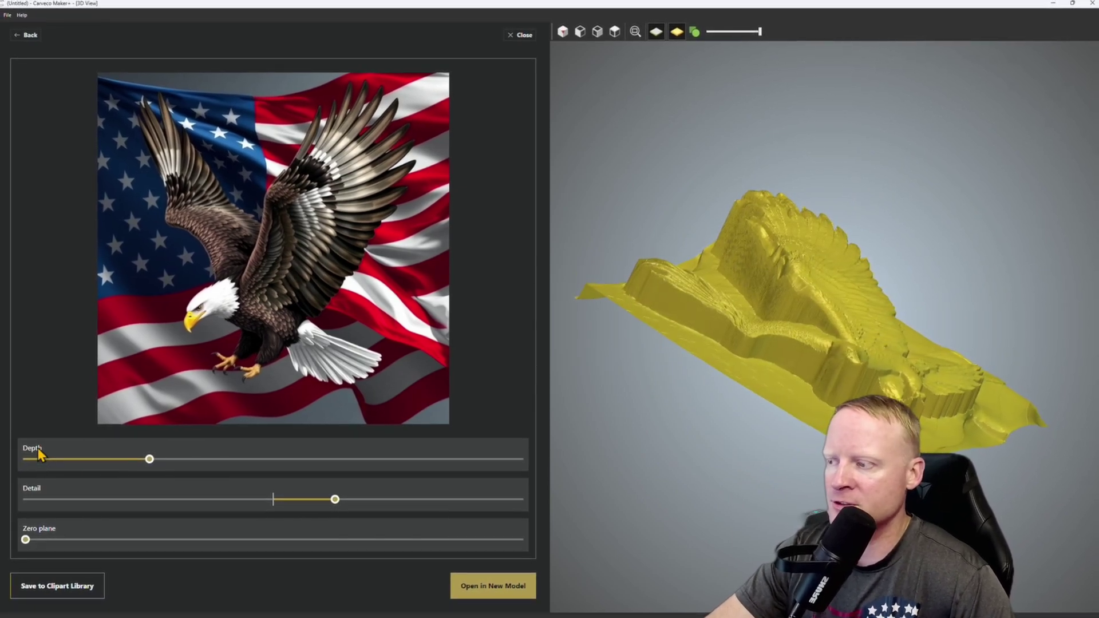
{"action": "mouse_move", "coordinate": [801, 377]}
{"action": "left_mouse_down"}
{"action": "mouse_move", "coordinate": [721, 427]}
{"action": "mouse_move", "coordinate": [802, 410]}
{"action": "mouse_move", "coordinate": [813, 394]}
{"action": "left_mouse_up"}
{"action": "left_click_drag", "start_coordinate": [152, 458], "coordinate": [44, 488]}
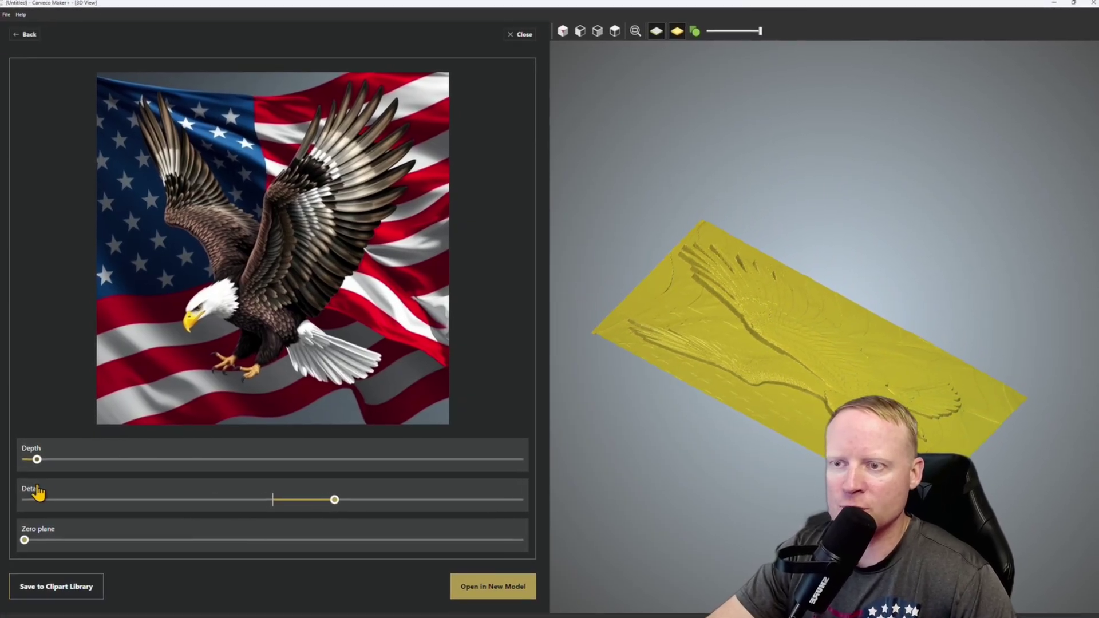
Examine the flattened relief's eagle head, feathers, talons and flag background close up and from different angles.
{"action": "left_click_drag", "start_coordinate": [738, 412], "coordinate": [679, 504]}
{"action": "scroll", "coordinate": [687, 507], "scroll_direction": "up", "scroll_amount": 8}
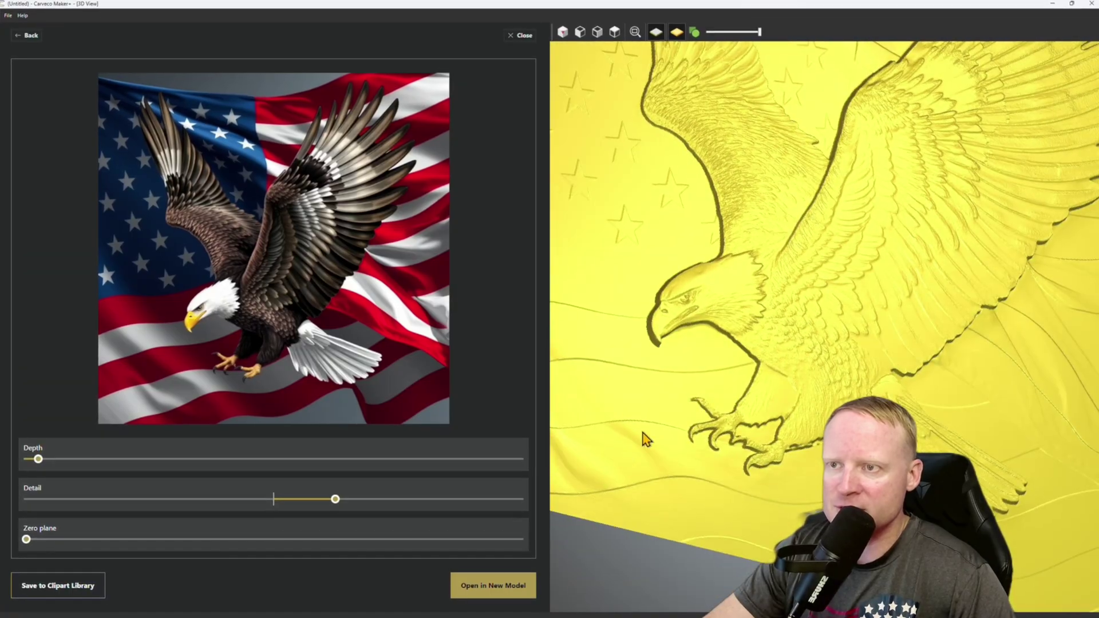
{"action": "left_click_drag", "start_coordinate": [646, 439], "coordinate": [637, 192]}
{"action": "scroll", "coordinate": [858, 287], "scroll_direction": "down", "scroll_amount": 8}
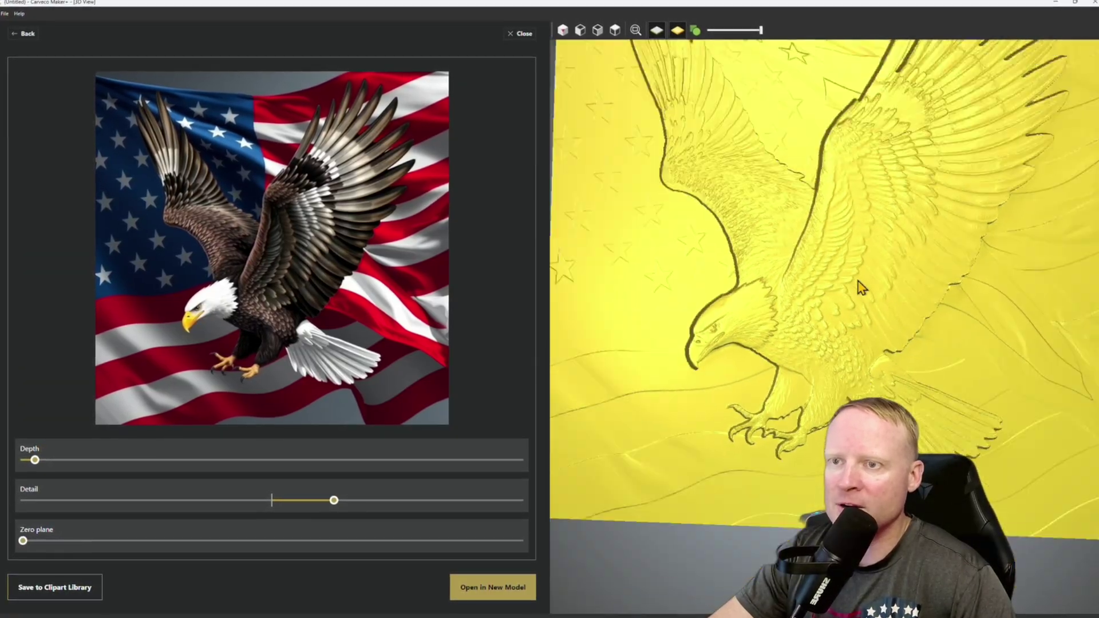
{"action": "left_click_drag", "start_coordinate": [1042, 314], "coordinate": [766, 317]}
{"action": "scroll", "coordinate": [889, 323], "scroll_direction": "up", "scroll_amount": 3}
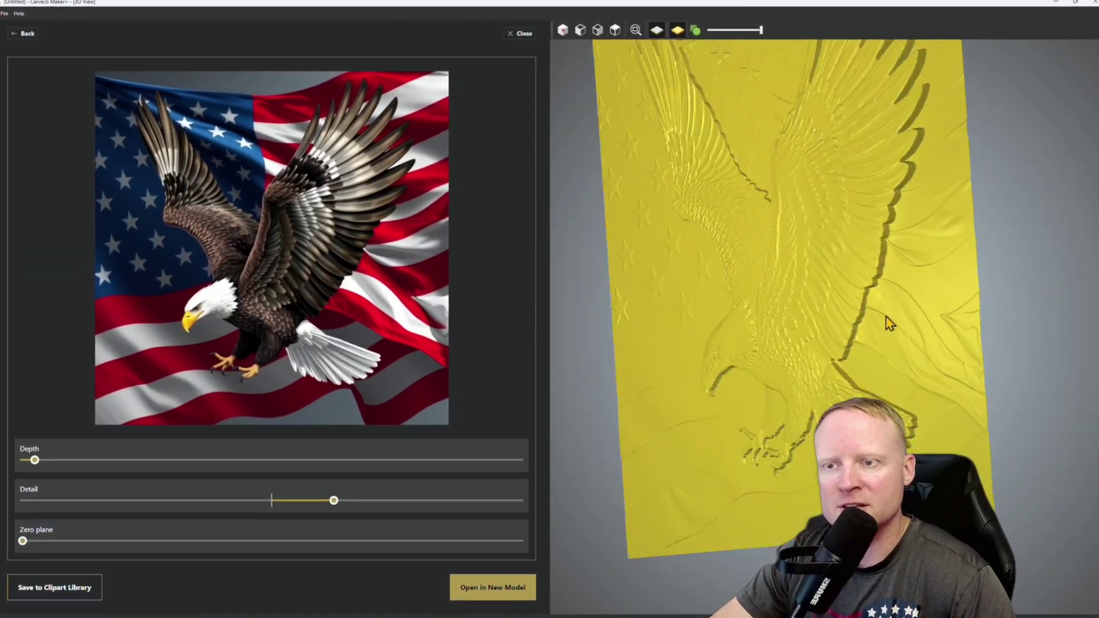
{"action": "scroll", "coordinate": [888, 352], "scroll_direction": "up", "scroll_amount": 8}
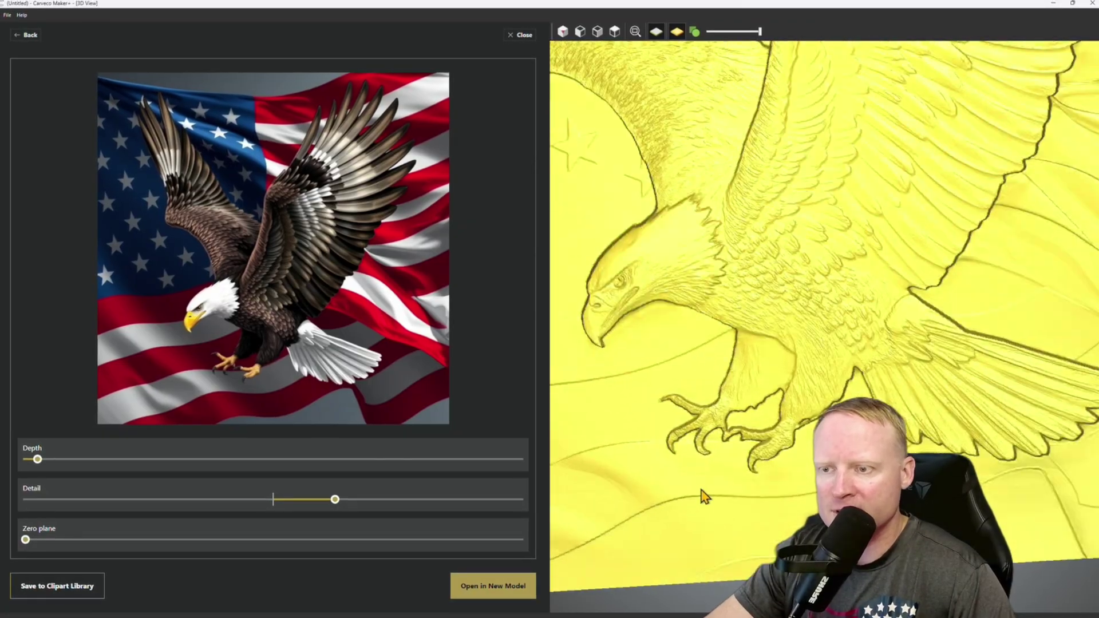
{"action": "scroll", "coordinate": [793, 452], "scroll_direction": "up", "scroll_amount": 6}
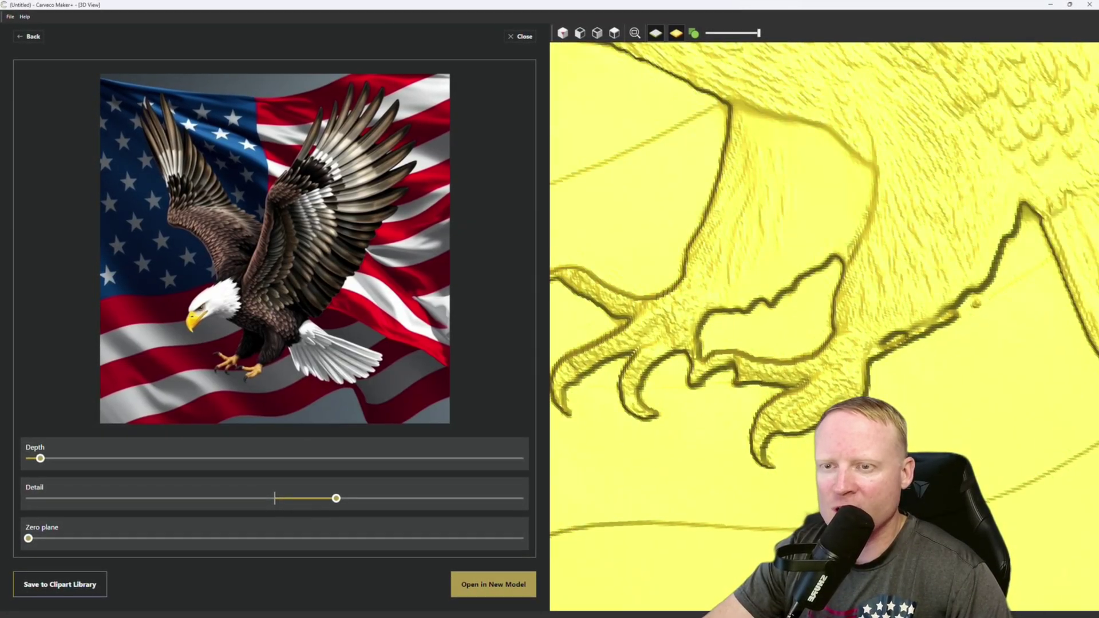
{"action": "scroll", "coordinate": [884, 365], "scroll_direction": "down", "scroll_amount": 10}
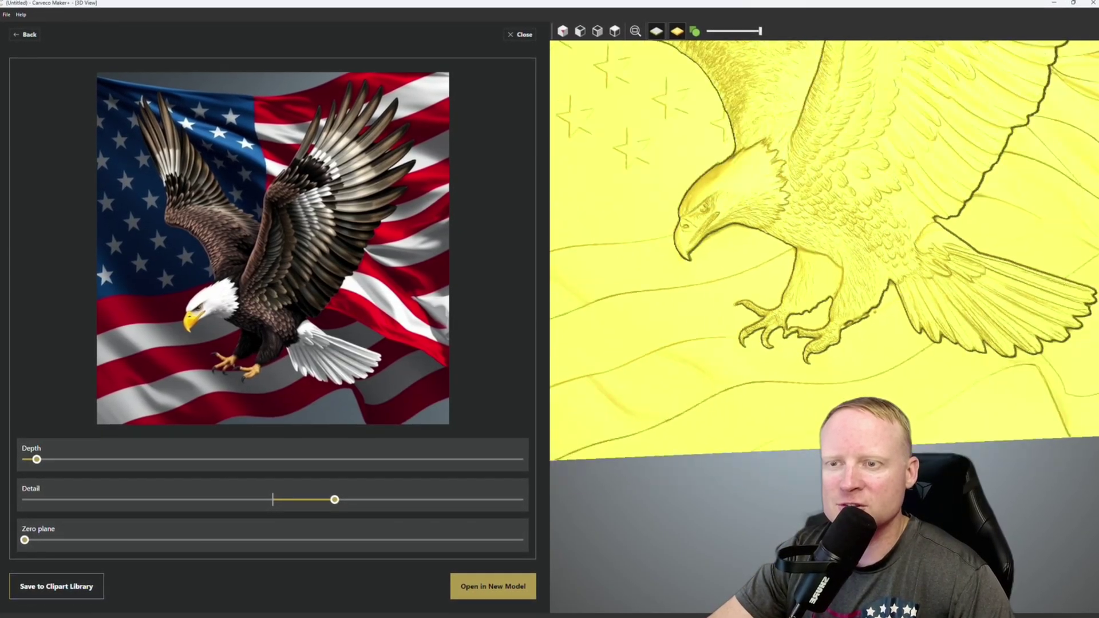
{"action": "scroll", "coordinate": [882, 359], "scroll_direction": "down", "scroll_amount": 4}
{"action": "left_click_drag", "start_coordinate": [939, 252], "coordinate": [877, 173]}
{"action": "scroll", "coordinate": [845, 308], "scroll_direction": "up", "scroll_amount": 2}
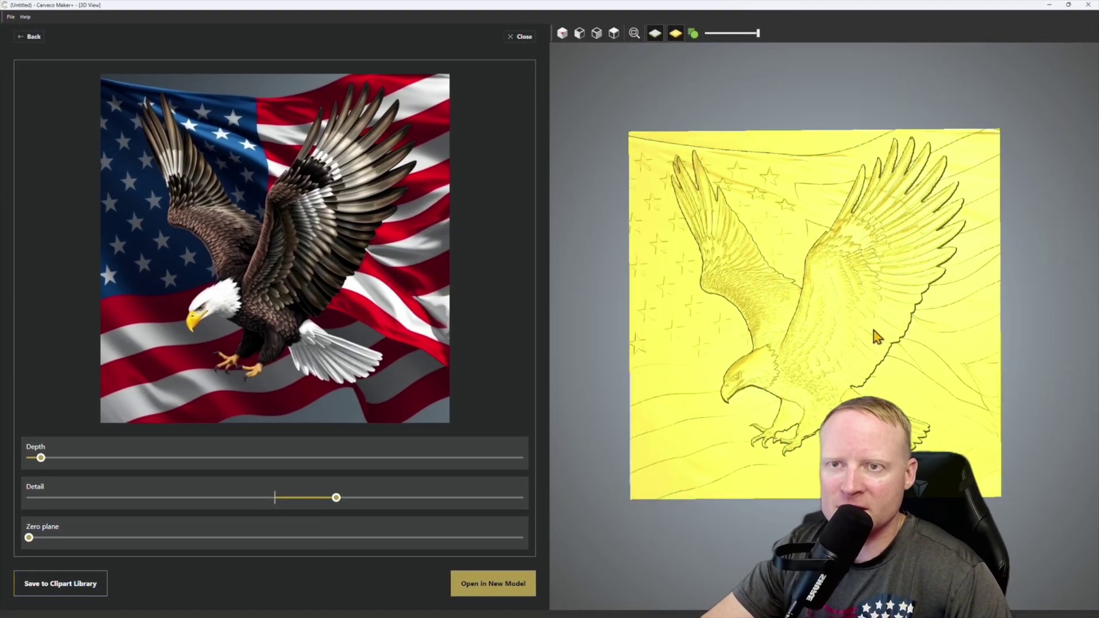
Try stronger Detail and a raised Zero plane on the relief, leaving Detail slightly above its midpoint and Zero plane at minimum.
{"action": "left_click_drag", "start_coordinate": [335, 498], "coordinate": [386, 514]}
{"action": "scroll", "coordinate": [723, 362], "scroll_direction": "up", "scroll_amount": 3}
{"action": "left_click_drag", "start_coordinate": [722, 361], "coordinate": [716, 400]}
{"action": "left_click_drag", "start_coordinate": [379, 506], "coordinate": [337, 509]}
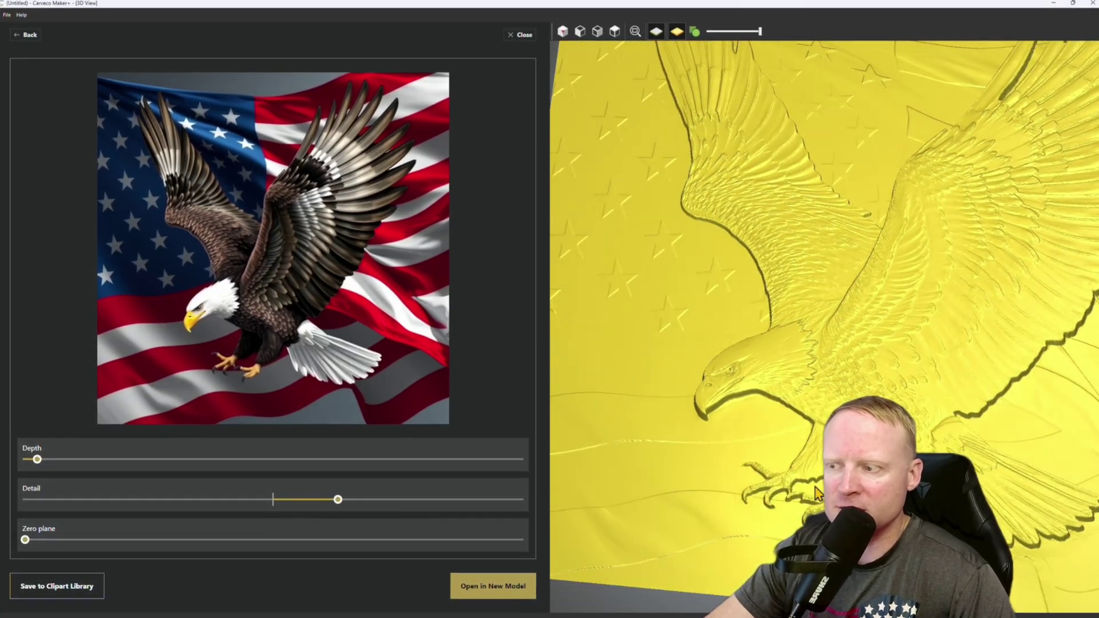
{"action": "scroll", "coordinate": [824, 325], "scroll_direction": "down", "scroll_amount": 3}
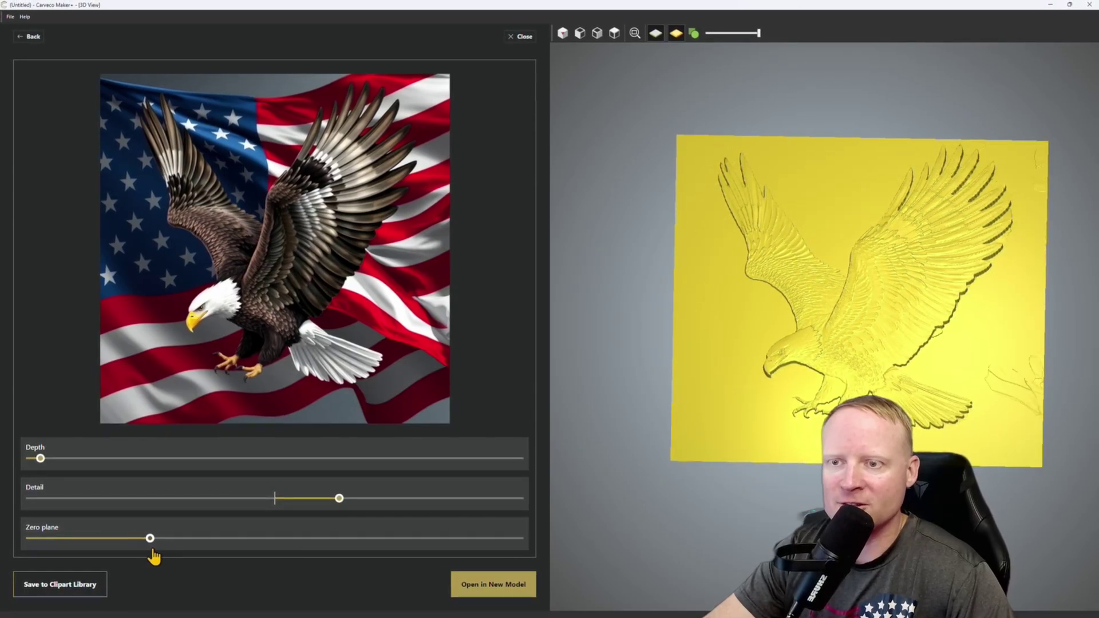
{"action": "left_click_drag", "start_coordinate": [172, 541], "coordinate": [98, 541]}
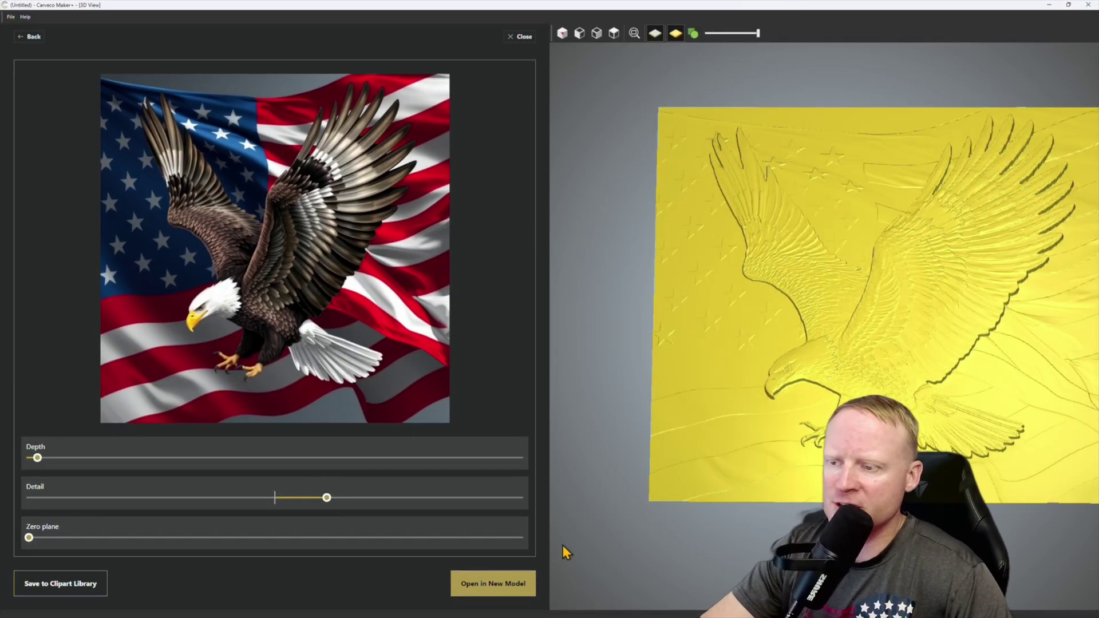
Open the relief in a new model and create a triangle mesh closed with a flat plane at 0.0001 inch tolerance.
{"action": "left_click", "coordinate": [487, 585]}
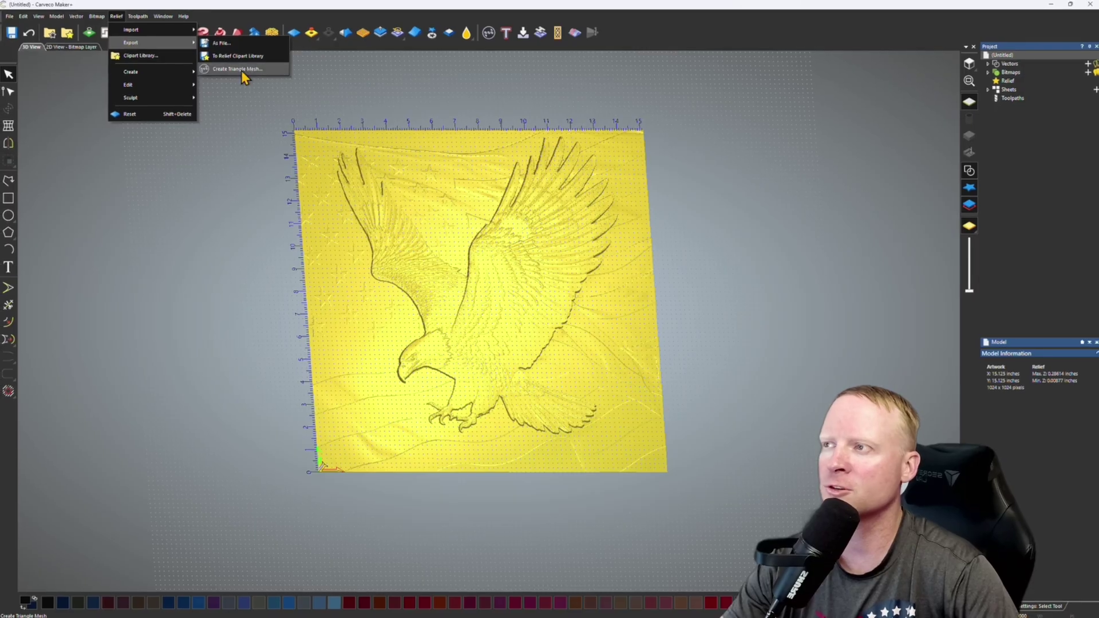
{"action": "left_click", "coordinate": [237, 70]}
{"action": "left_click", "coordinate": [840, 107]}
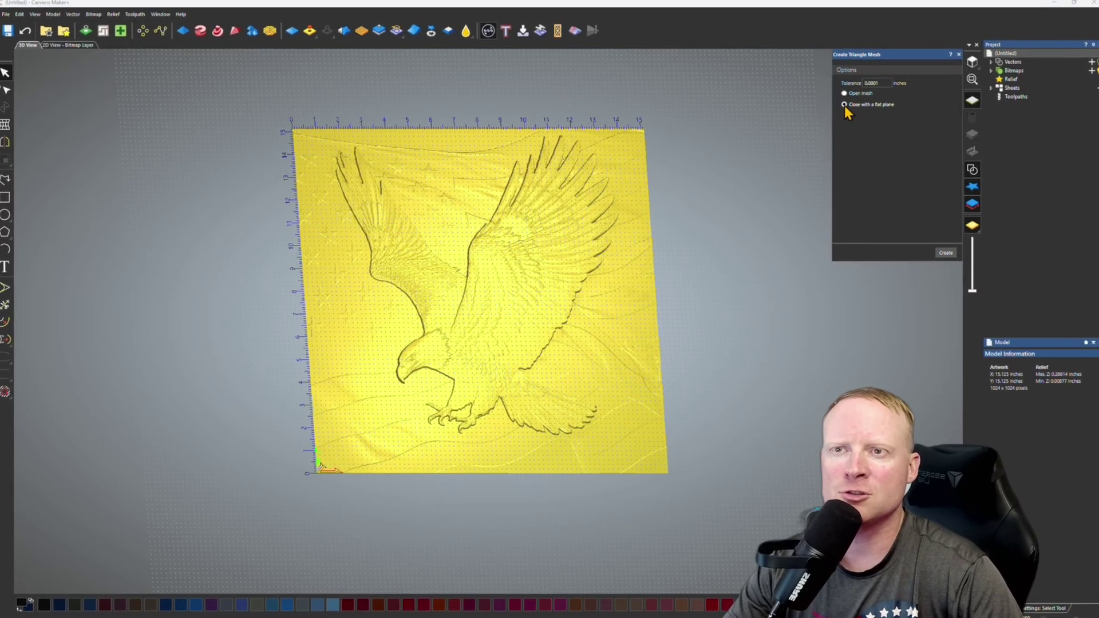
{"action": "left_click", "coordinate": [945, 253]}
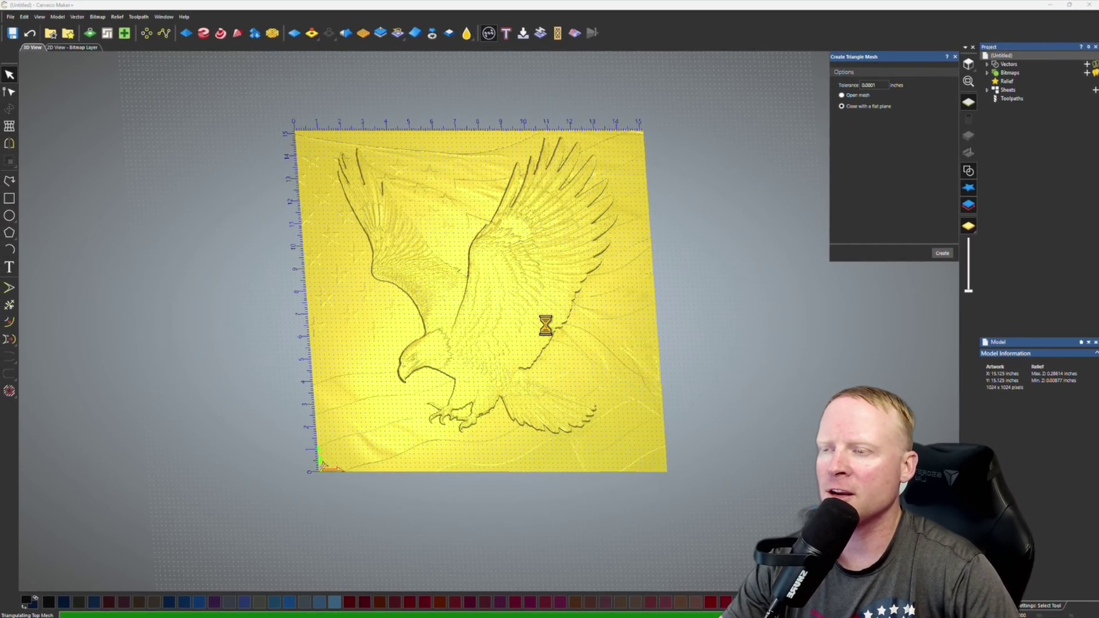
{"action": "scroll", "coordinate": [451, 363], "scroll_direction": "up", "scroll_amount": 2}
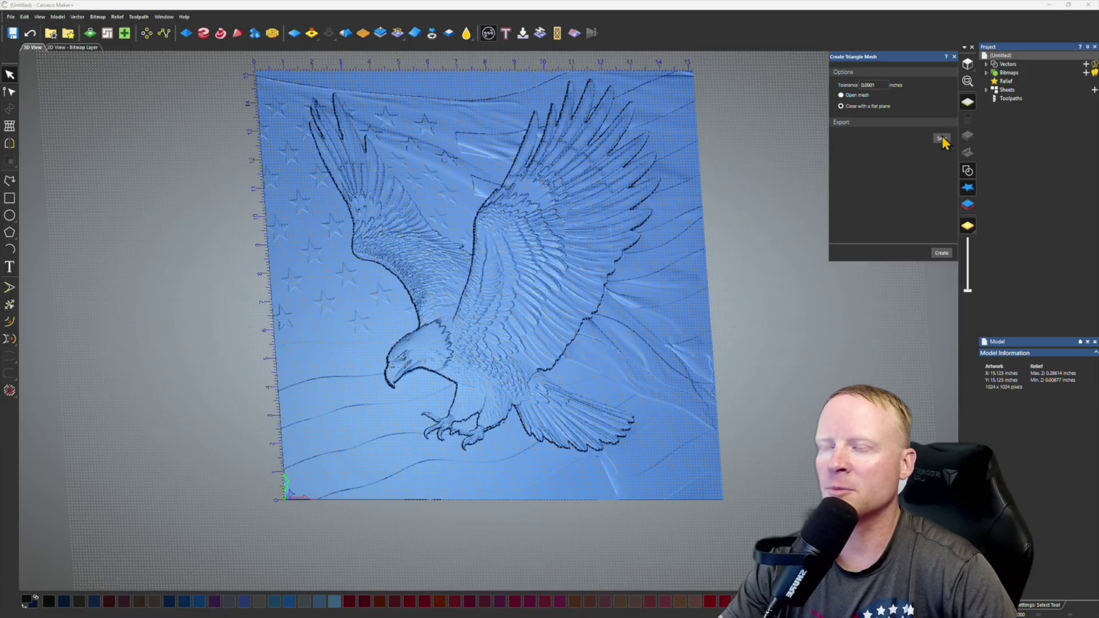
Create a new model 15.125 inches wide and 10.25 inches high.
{"action": "left_click", "coordinate": [8, 16]}
{"action": "mouse_move", "coordinate": [17, 29]}
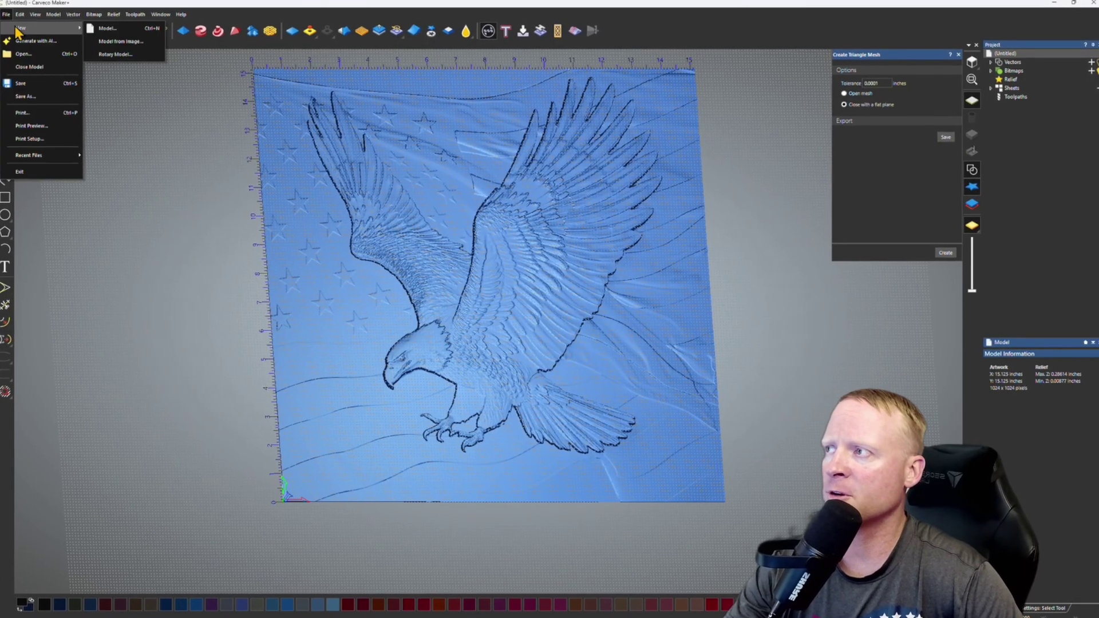
{"action": "left_click", "coordinate": [137, 29]}
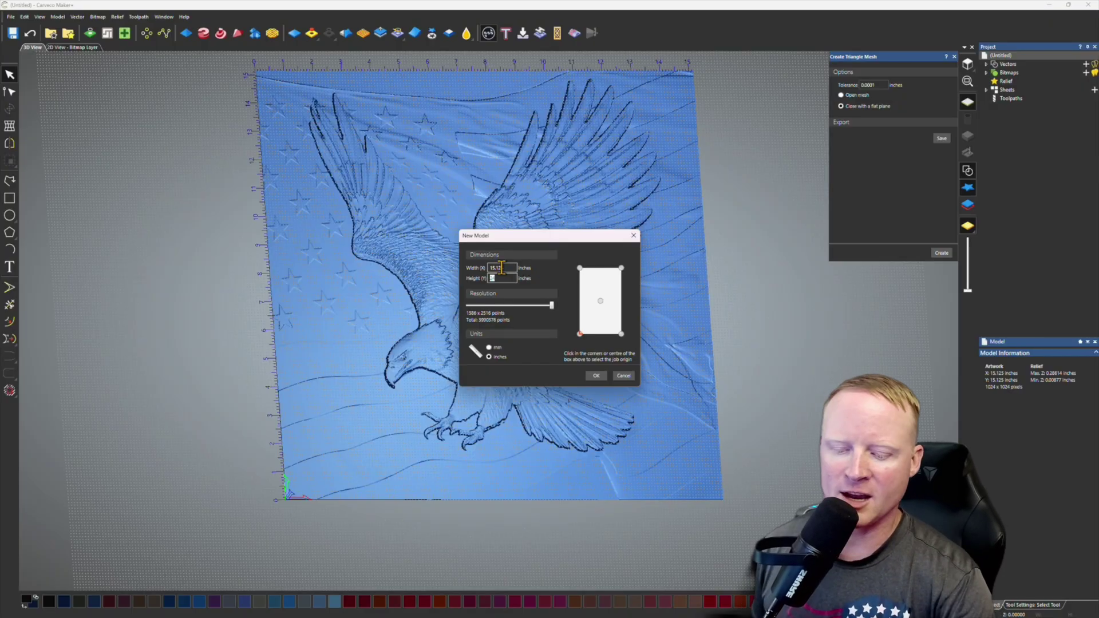
{"action": "key", "text": "Return"}
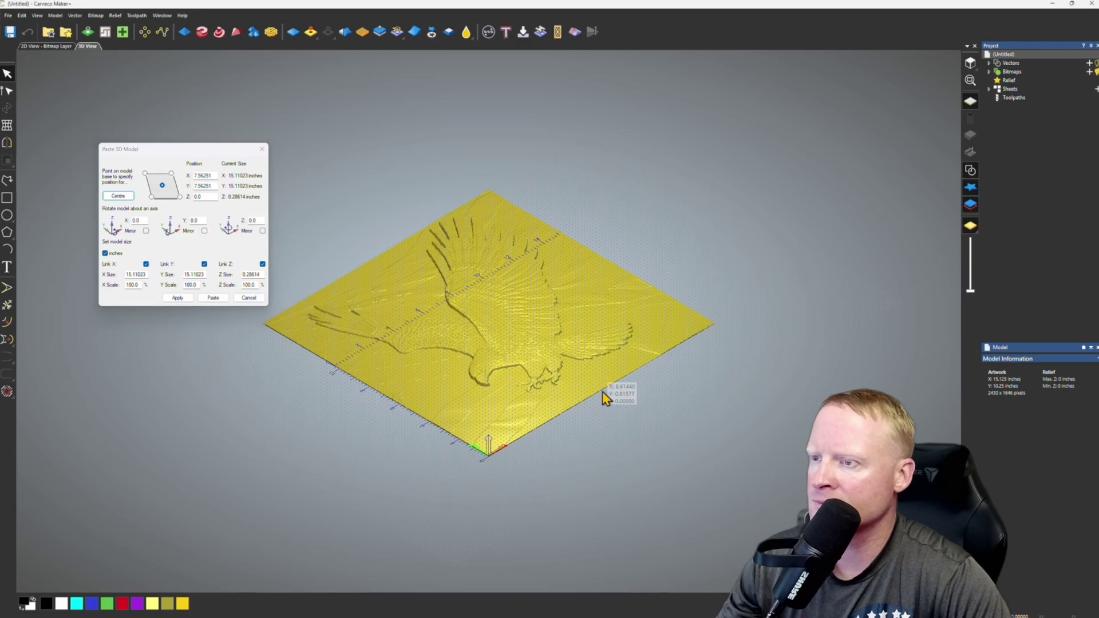
Centre the imported eagle mesh on the model and apply an X size of 10 inches with the axes linked.
{"action": "left_click_drag", "start_coordinate": [602, 392], "coordinate": [373, 486]}
{"action": "left_click", "coordinate": [117, 195]}
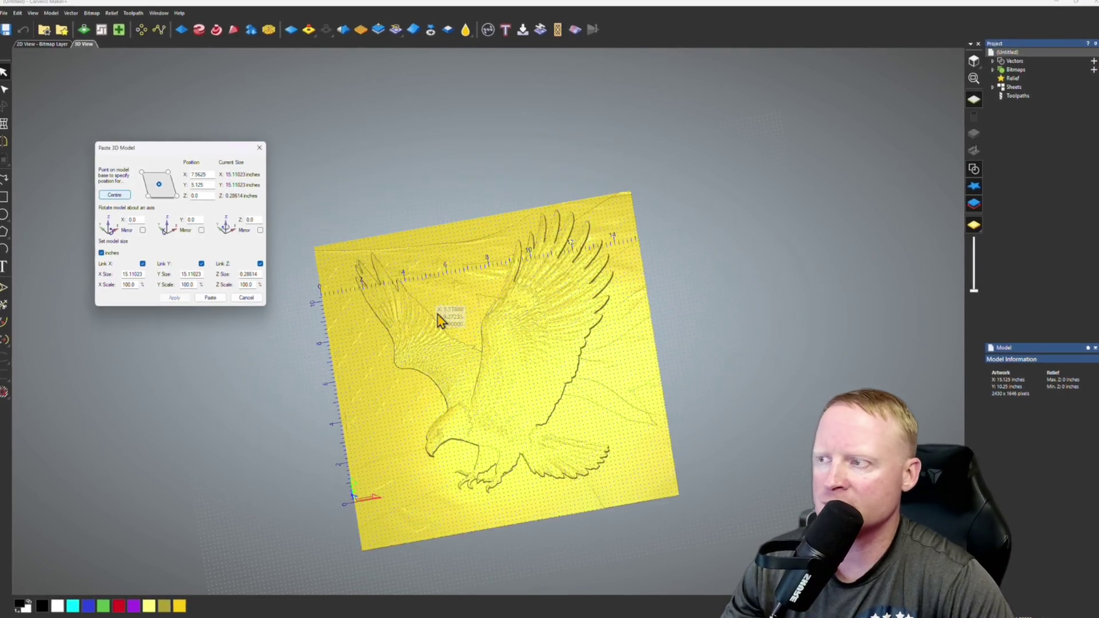
{"action": "double_click", "coordinate": [137, 274]}
{"action": "type", "text": "10"}
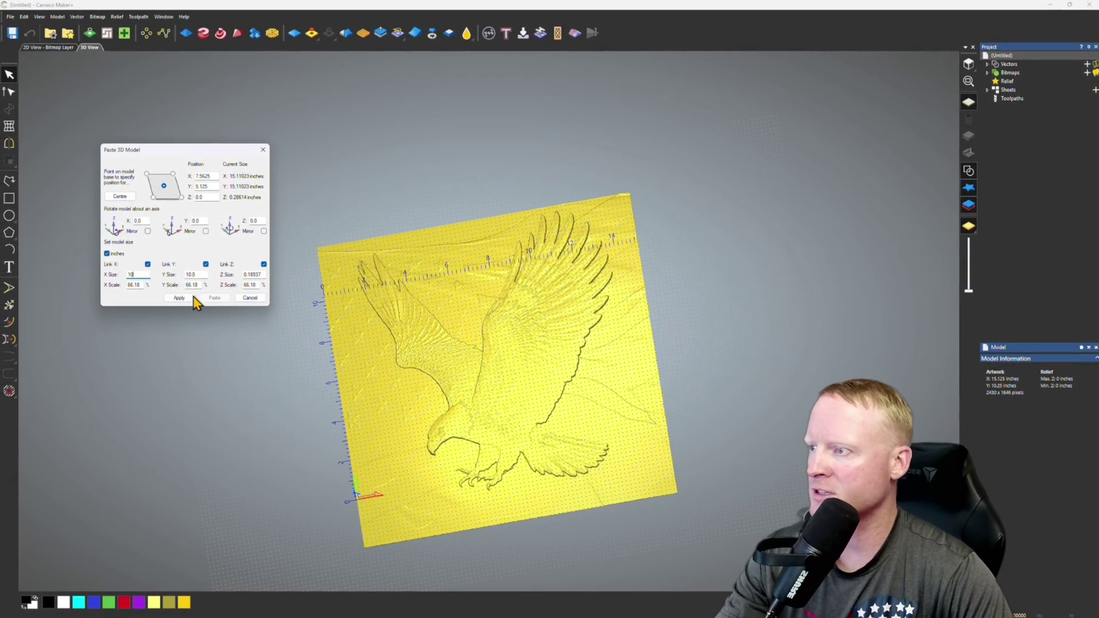
{"action": "left_click", "coordinate": [189, 298]}
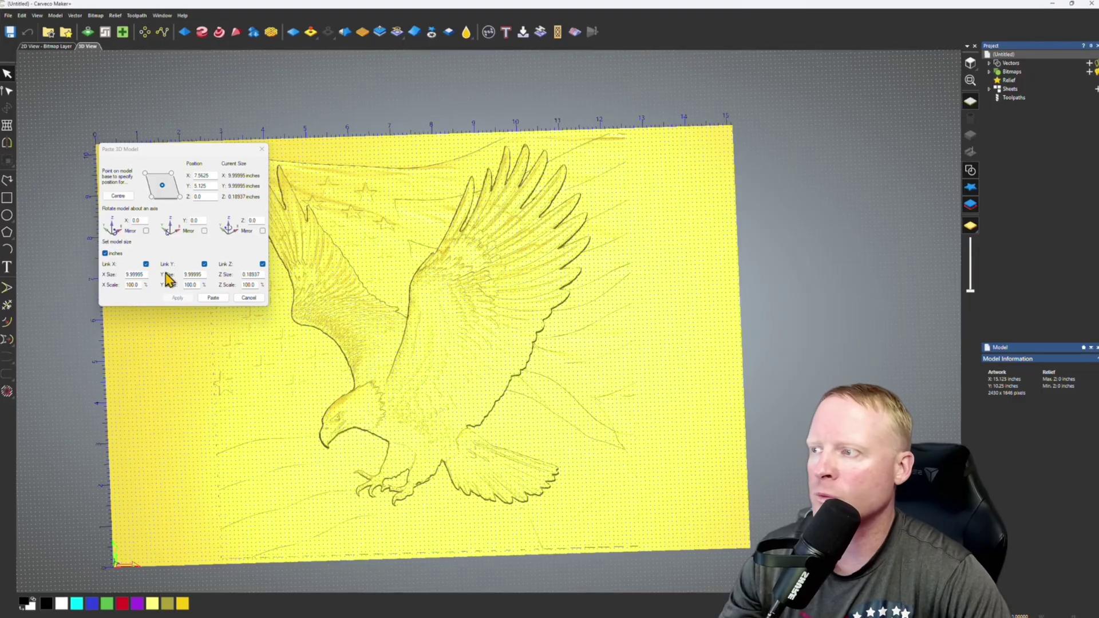
Resize the eagle mesh to an X size of 8 inches, paste it into the relief and close the paste settings.
{"action": "double_click", "coordinate": [134, 274]}
{"action": "type", "text": "87"}
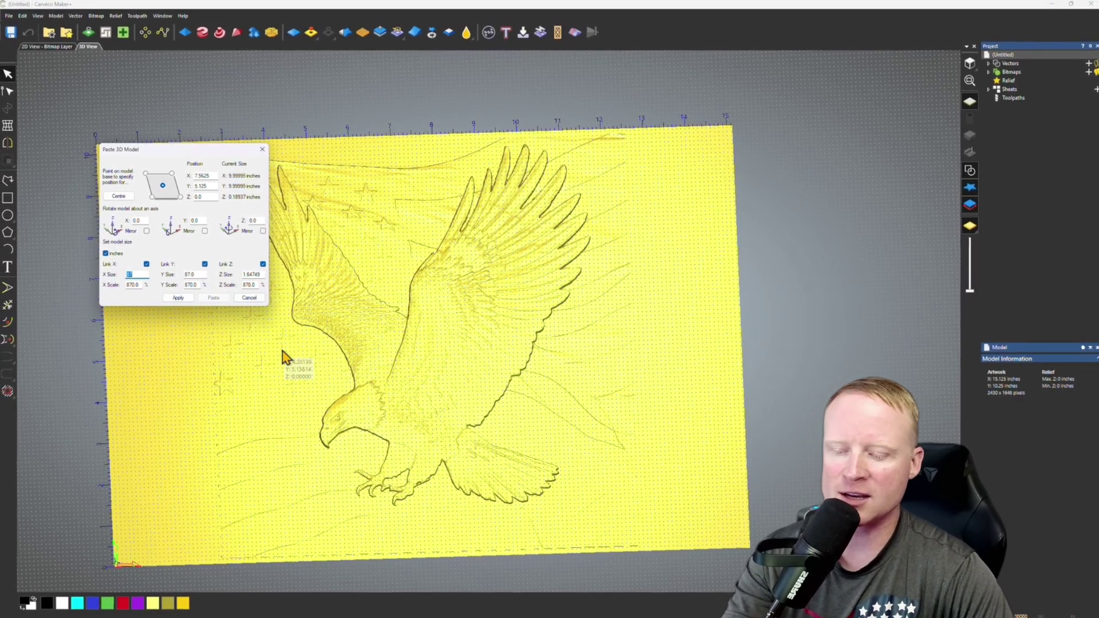
{"action": "key", "text": "BackSpace"}
{"action": "left_click", "coordinate": [189, 298]}
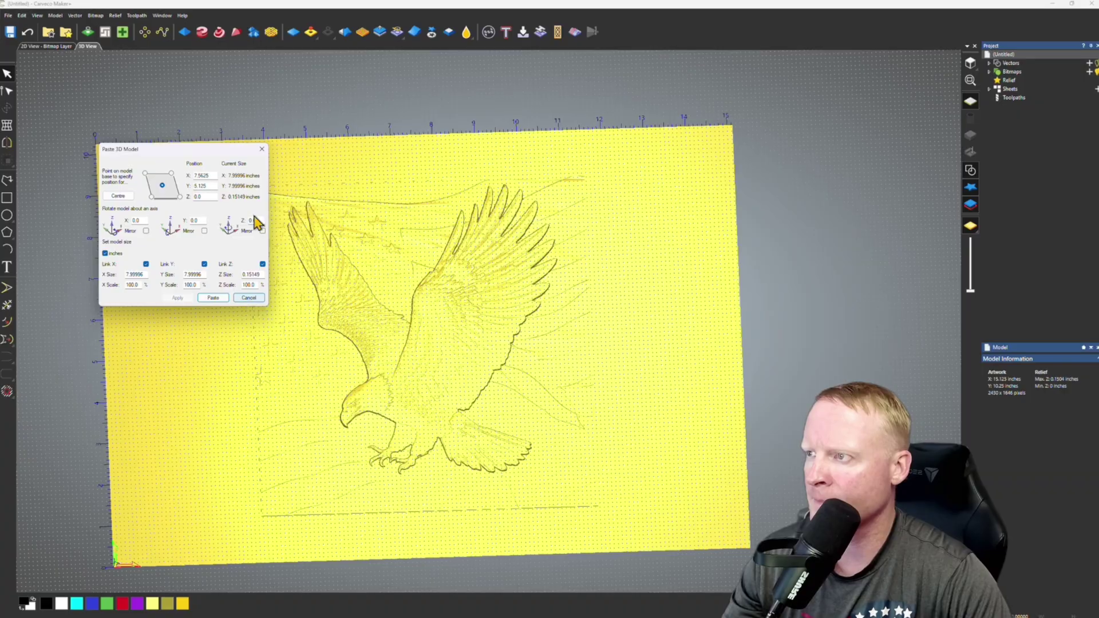
{"action": "left_click", "coordinate": [262, 149]}
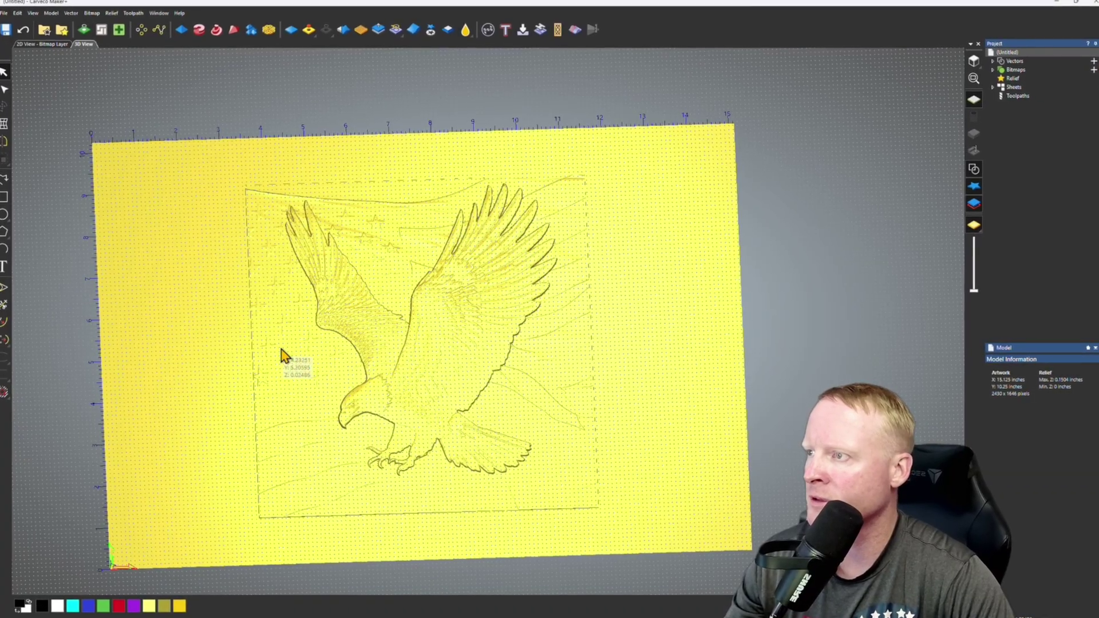
{"action": "left_click_drag", "start_coordinate": [281, 349], "coordinate": [285, 333]}
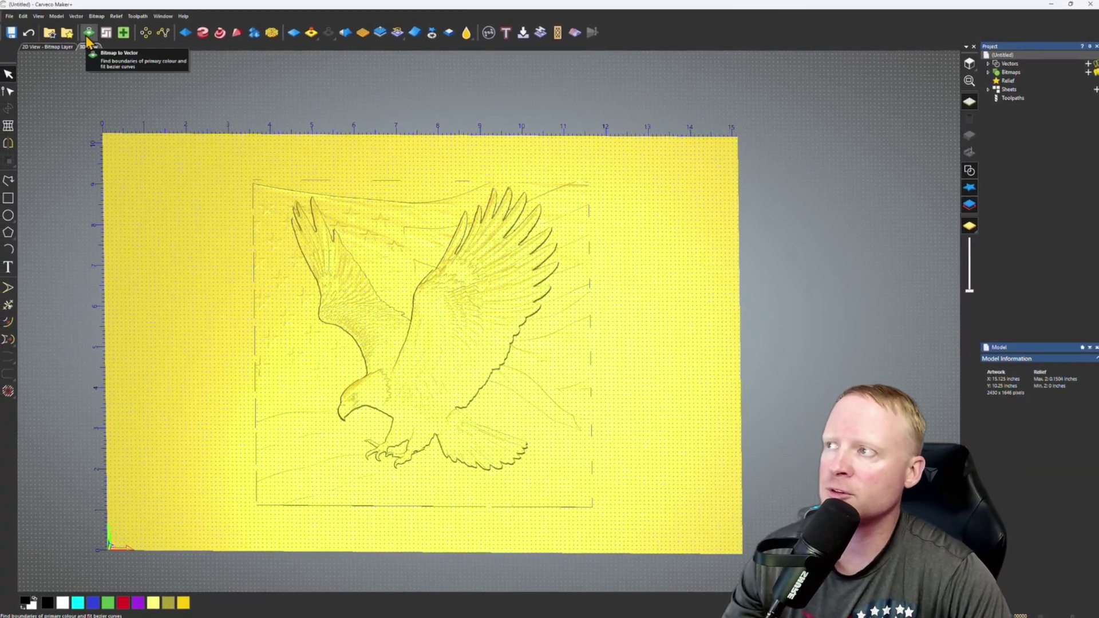
Create a boundary vector from the relief using a height range of 0.005 to 0.9 inches and remove the small stray loop.
{"action": "left_click", "coordinate": [75, 16]}
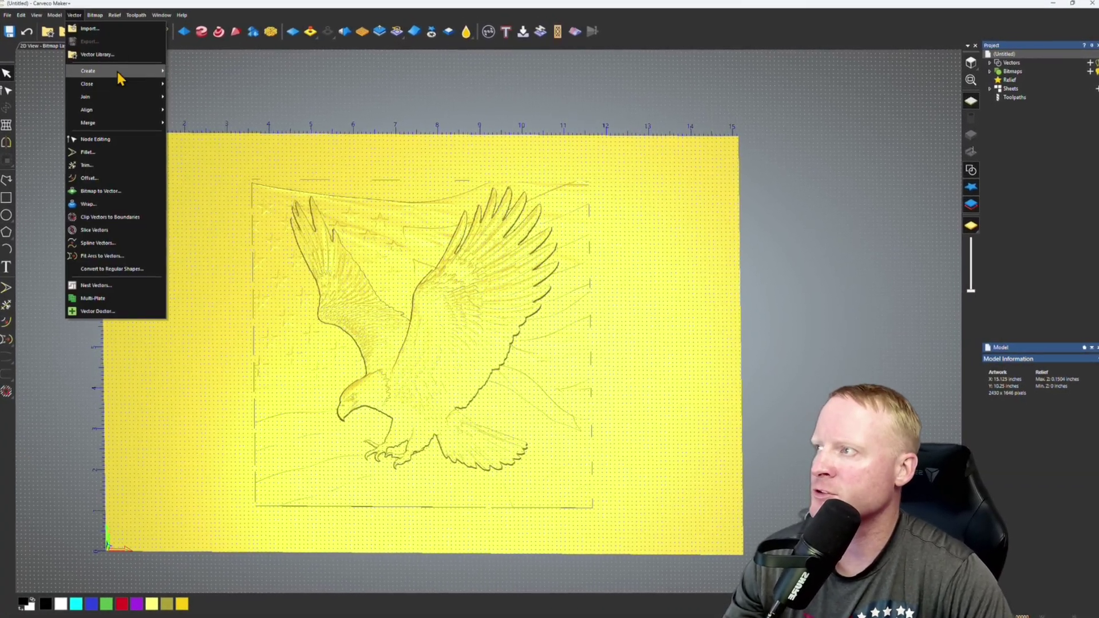
{"action": "mouse_move", "coordinate": [155, 71]}
{"action": "left_click", "coordinate": [224, 179]}
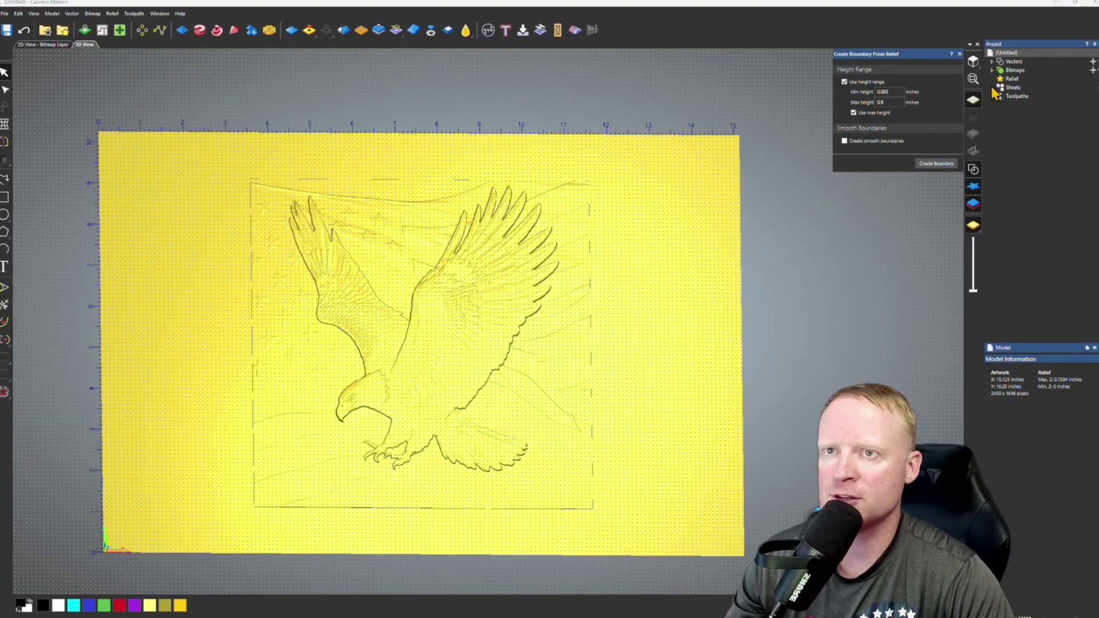
{"action": "left_click", "coordinate": [937, 161]}
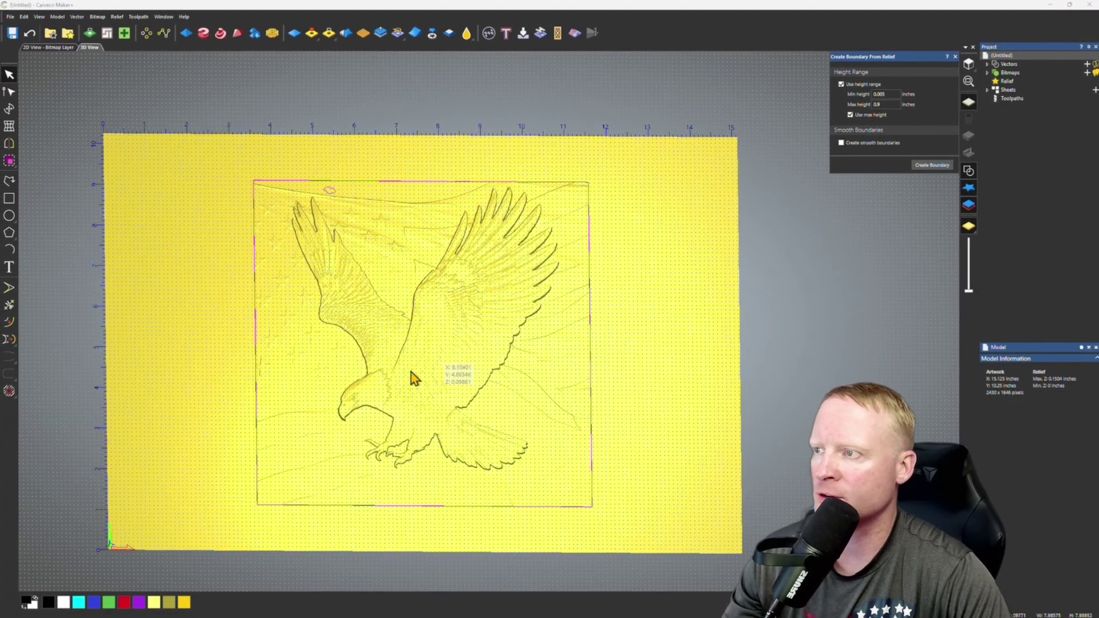
{"action": "scroll", "coordinate": [365, 458], "scroll_direction": "up", "scroll_amount": 2}
{"action": "scroll", "coordinate": [447, 346], "scroll_direction": "down", "scroll_amount": 2}
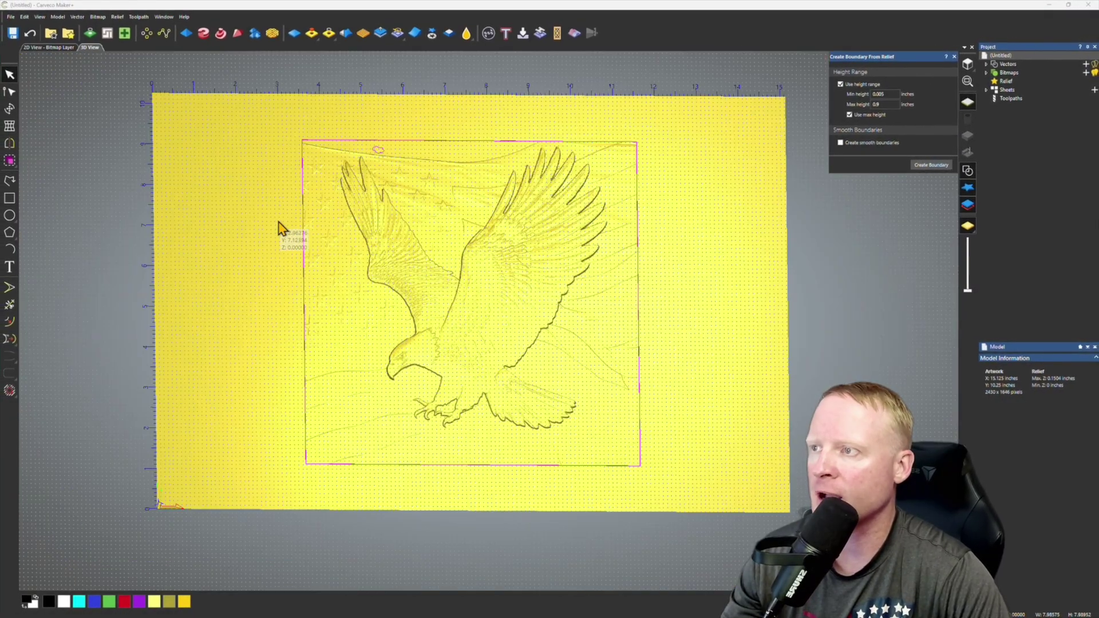
{"action": "left_click", "coordinate": [953, 56]}
Offset the relief boundary outwards by 1 inch with radiused corners, keeping the original vector.
{"action": "left_click", "coordinate": [9, 321]}
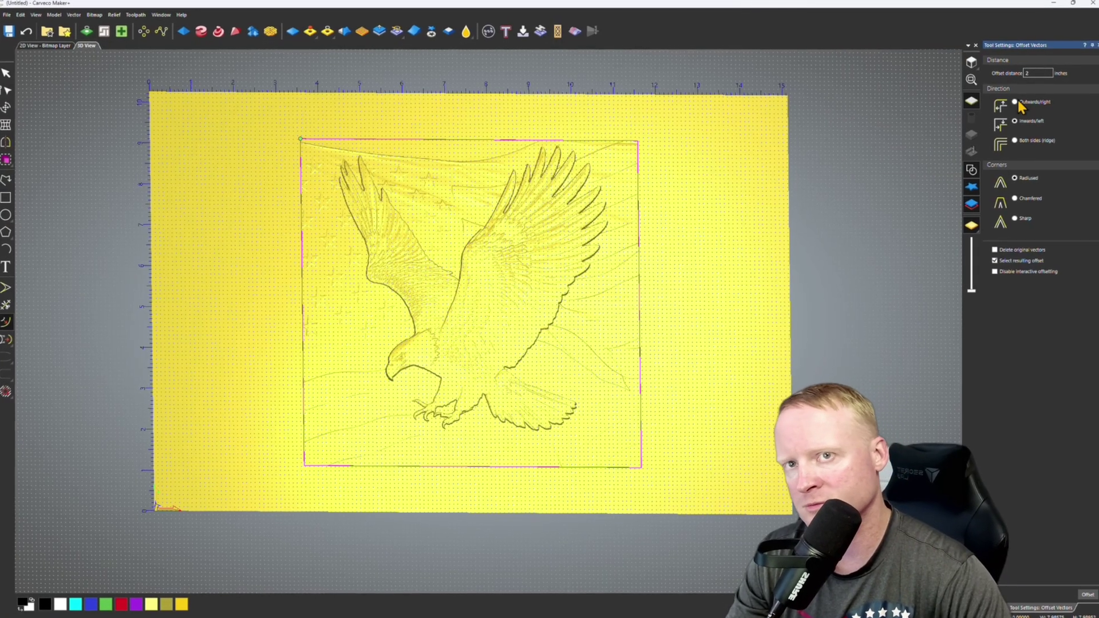
{"action": "double_click", "coordinate": [1040, 71]}
{"action": "type", "text": "1"}
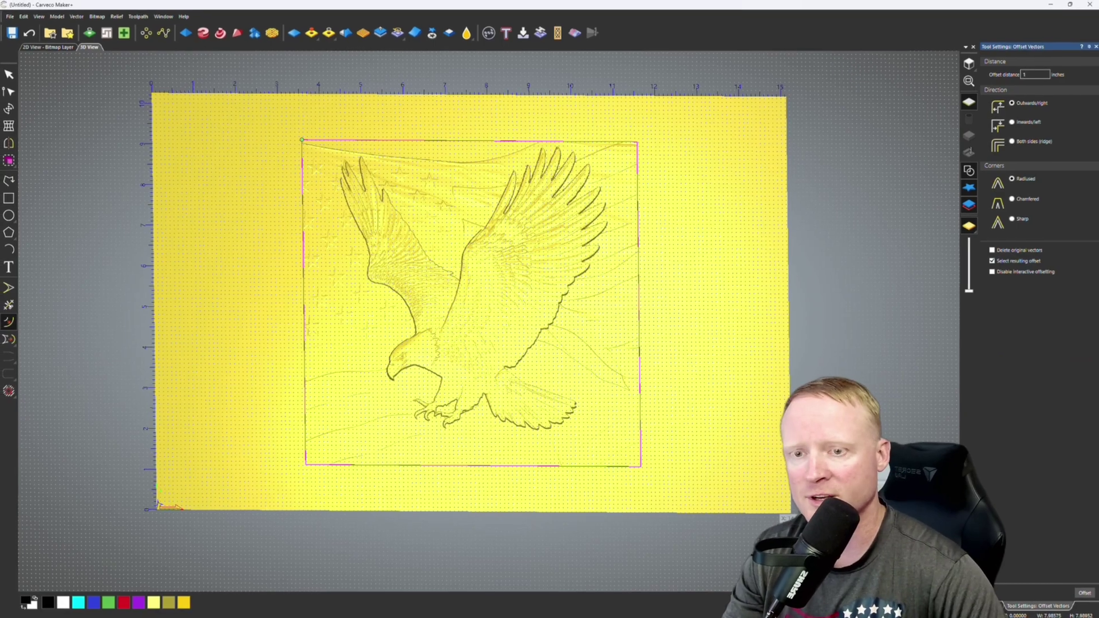
{"action": "left_click", "coordinate": [1085, 594]}
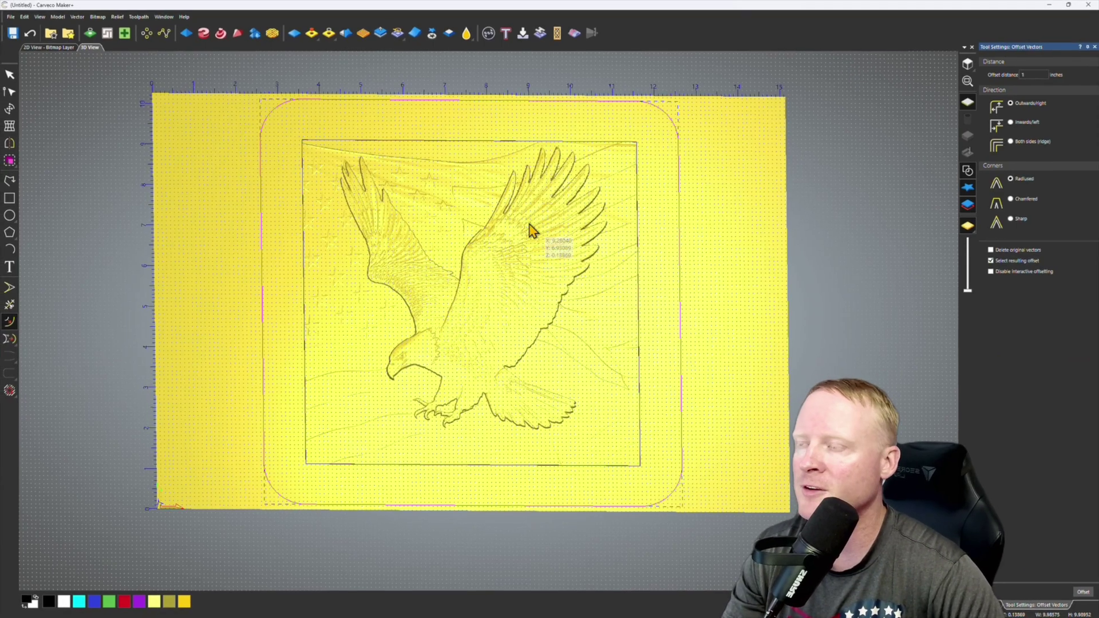
Add a square-profile border between the two boundary vectors with a 45 degree angle, limited to a height of 0.25 inches.
{"action": "left_click", "coordinate": [333, 139], "text": "shift"}
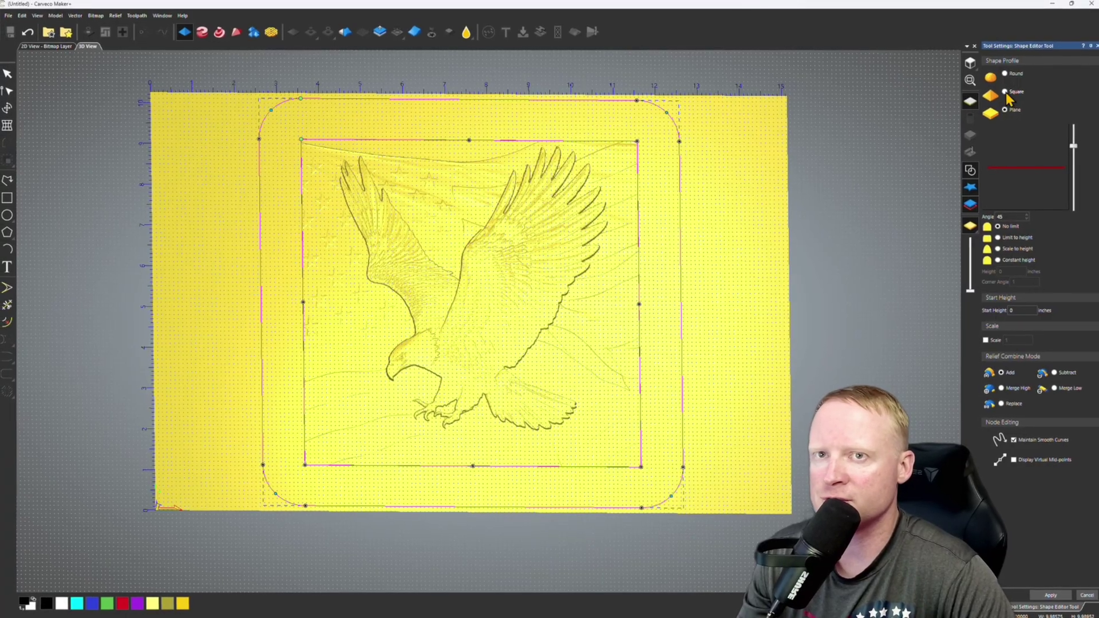
{"action": "left_click", "coordinate": [1004, 92]}
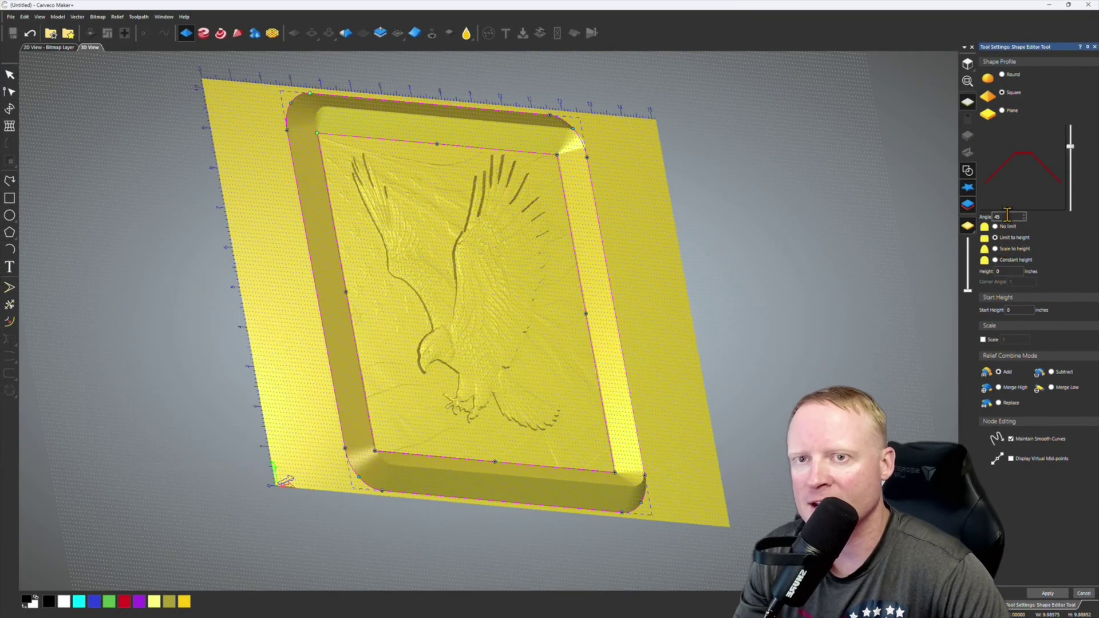
{"action": "type", "text": "0.25"}
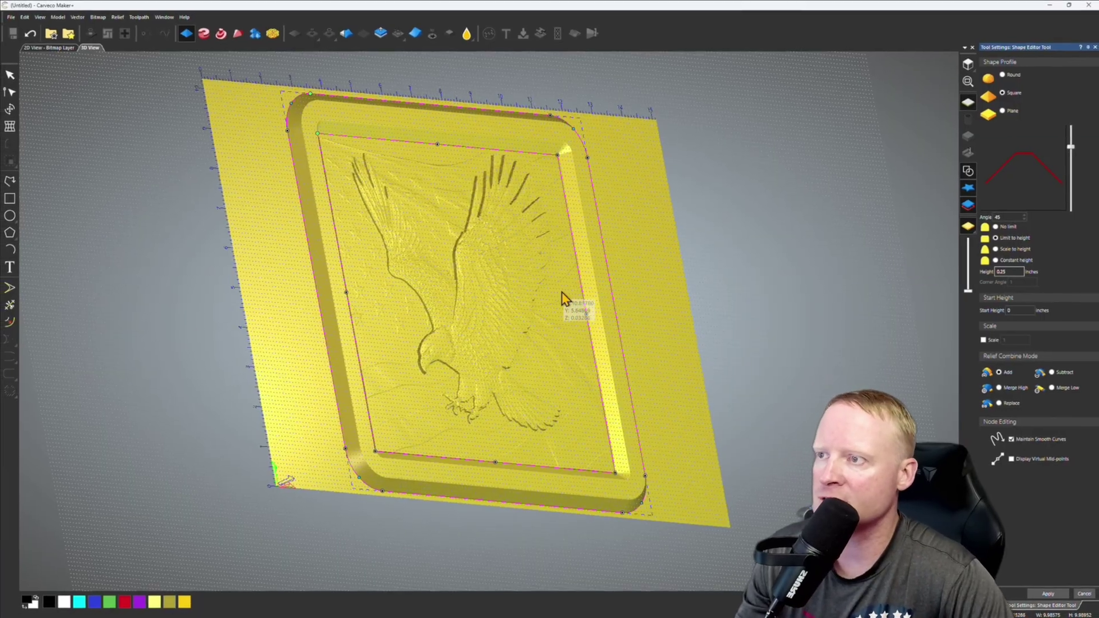
{"action": "left_click_drag", "start_coordinate": [568, 299], "coordinate": [480, 363]}
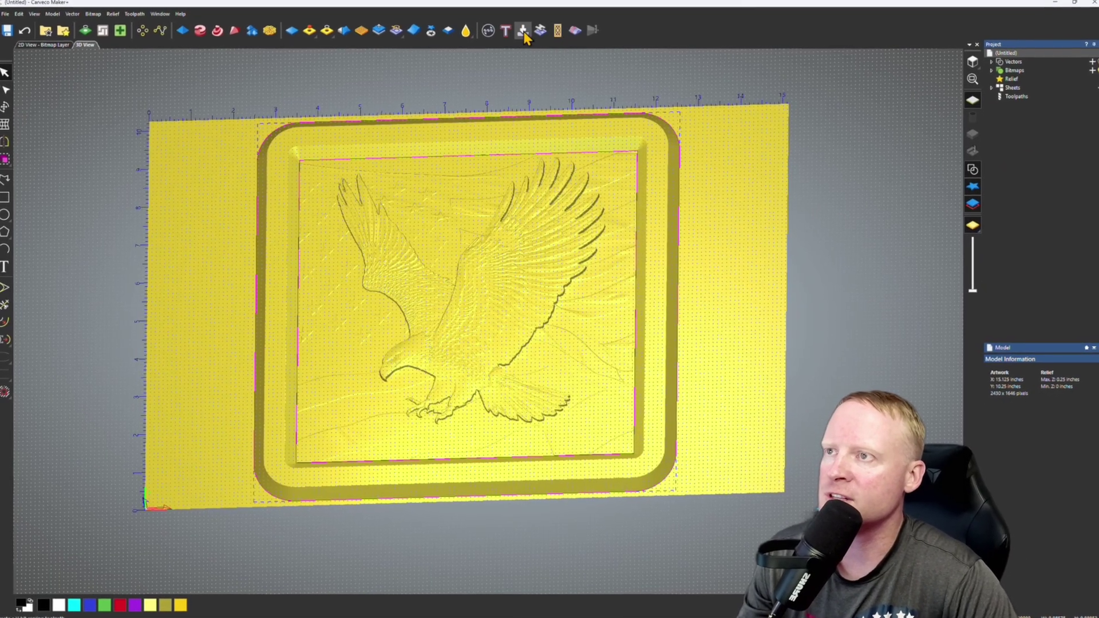
Apply the Dragon Scale 02 texture inside the selected border vectors, 0.25 inches wide and high with a 0.05 inch Z height.
{"action": "left_click", "coordinate": [362, 29]}
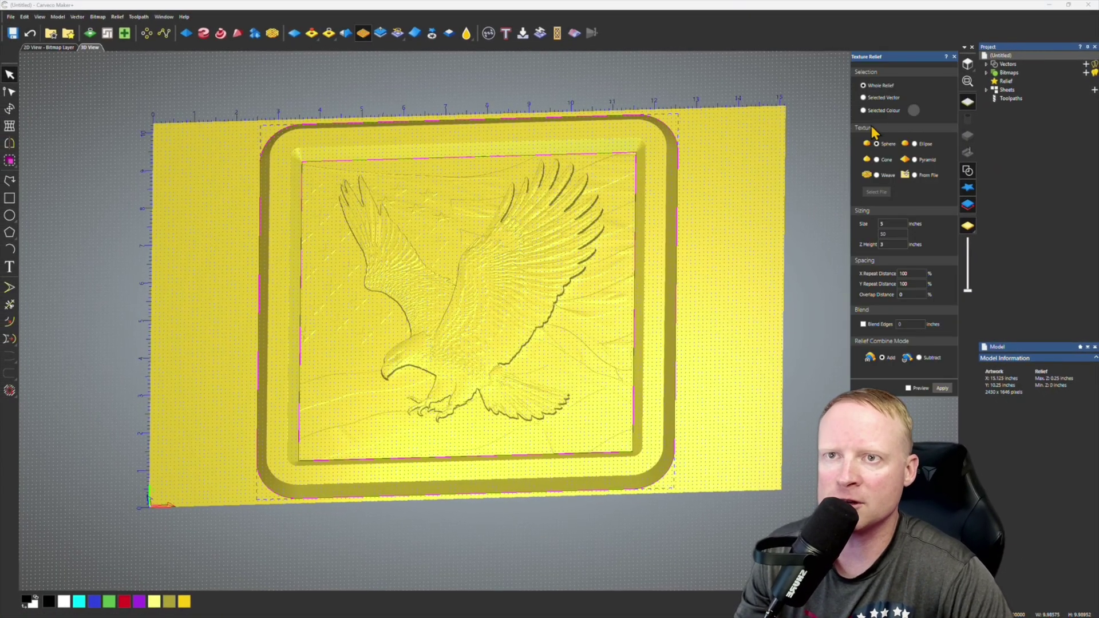
{"action": "left_click", "coordinate": [864, 98]}
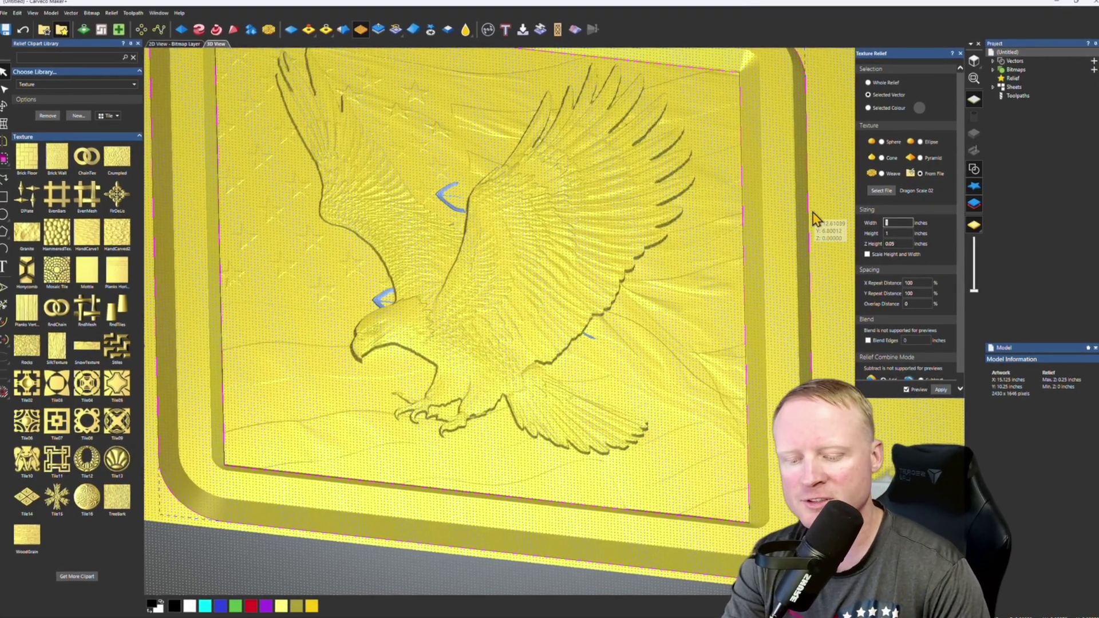
{"action": "type", "text": "0.25"}
{"action": "key", "text": "Tab"}
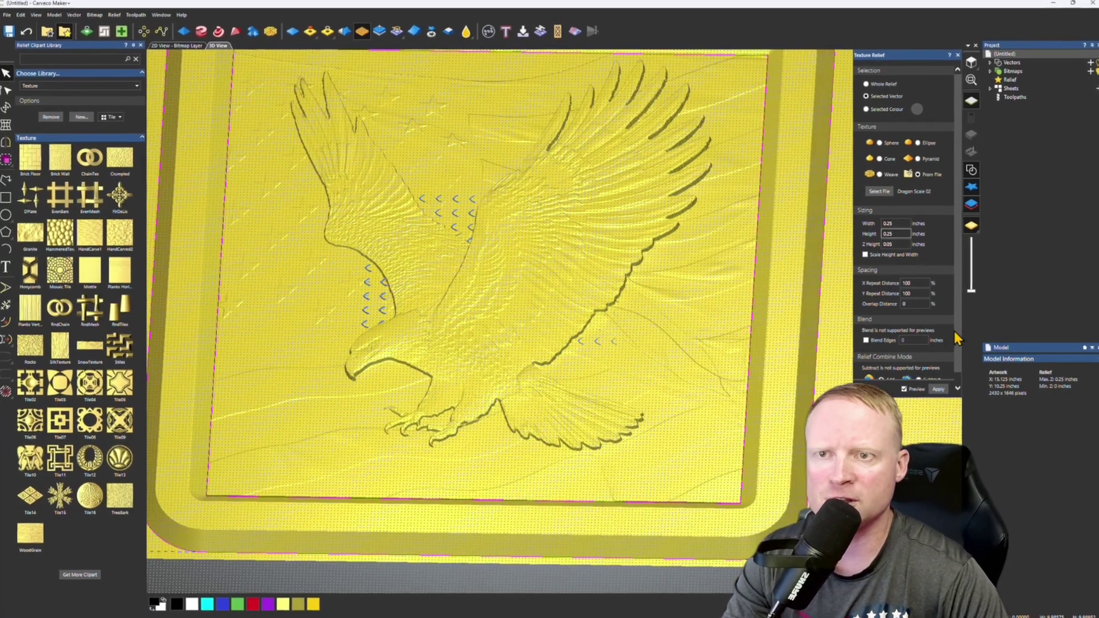
{"action": "scroll", "coordinate": [934, 262], "scroll_direction": "down", "scroll_amount": 1}
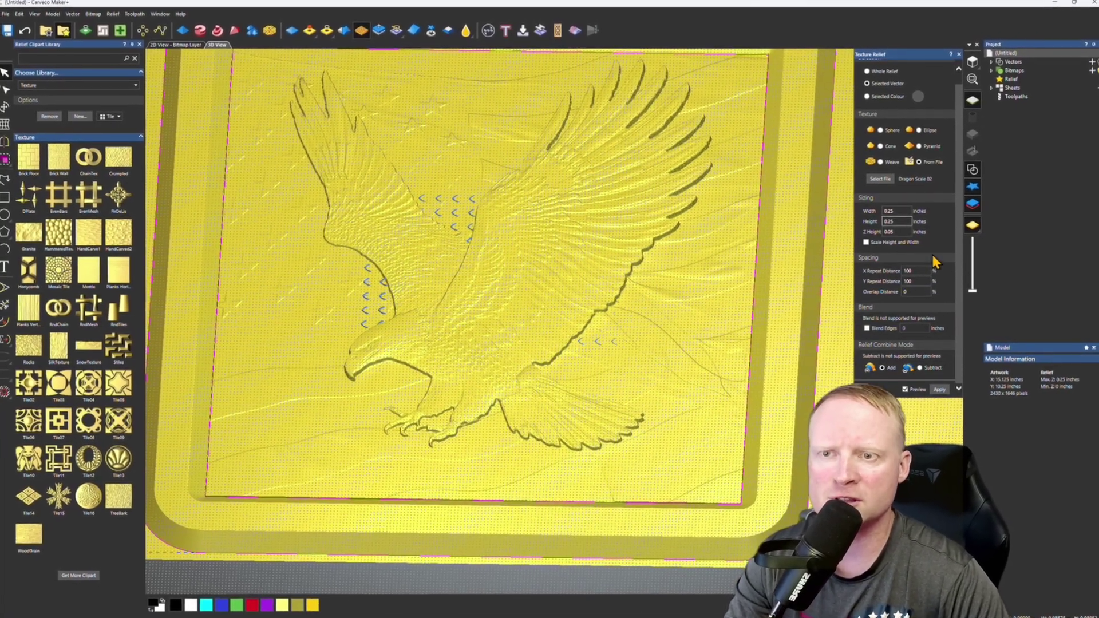
{"action": "left_click", "coordinate": [939, 389]}
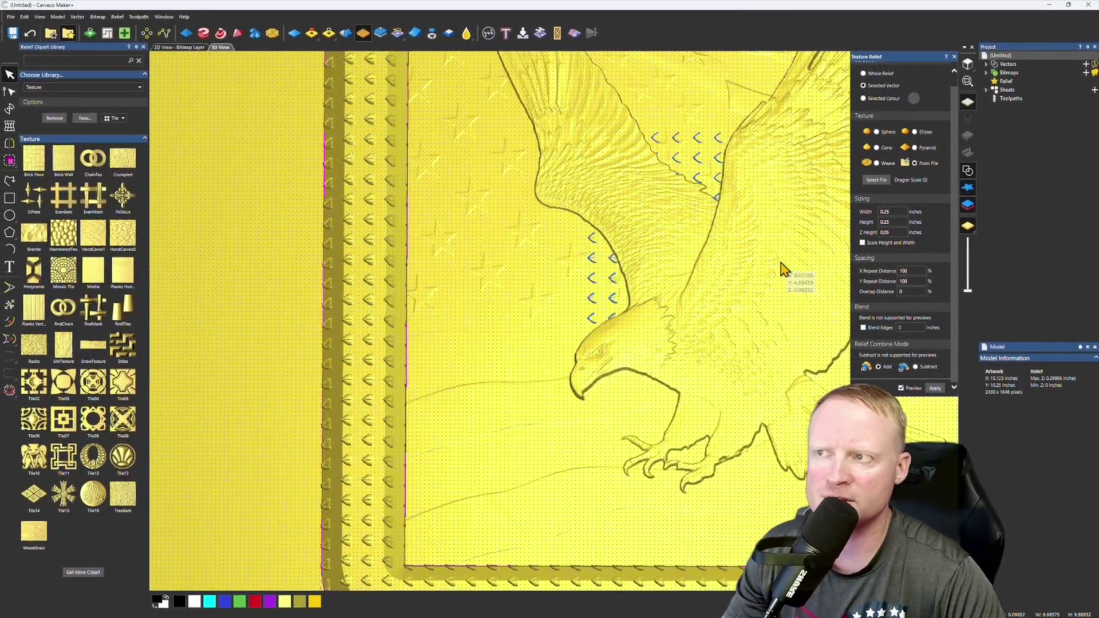
Undo the border texture, then set its width and height to 0.5 inches and its Y repeat distance to 50%.
{"action": "key", "text": "ctrl+z"}
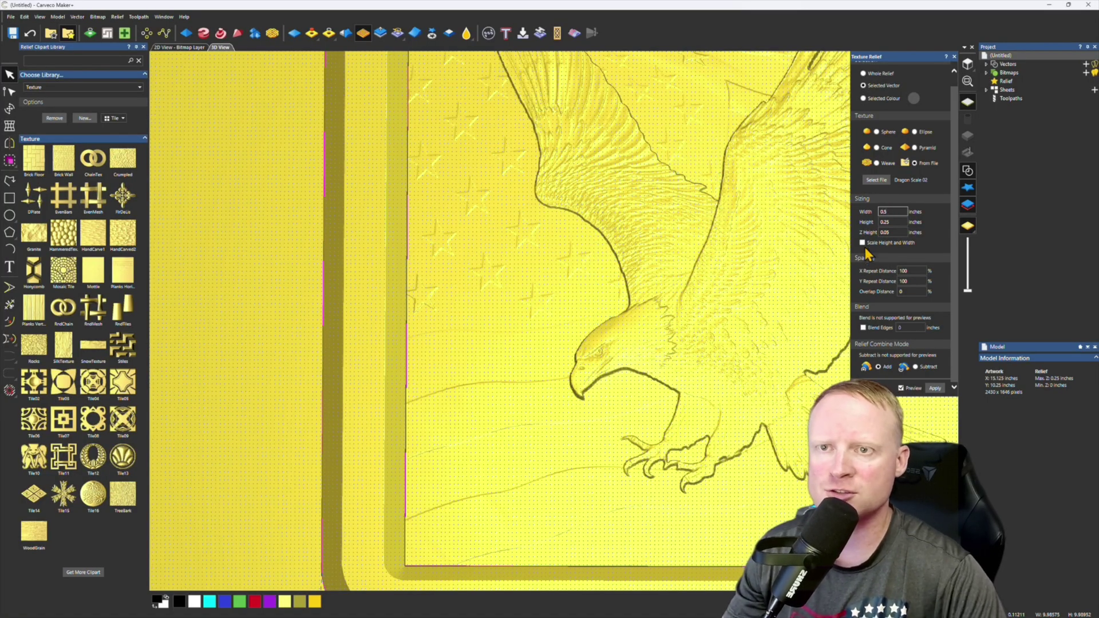
{"action": "key", "text": "BackSpace"}
{"action": "key", "text": "BackSpace"}
{"action": "type", "text": "5"}
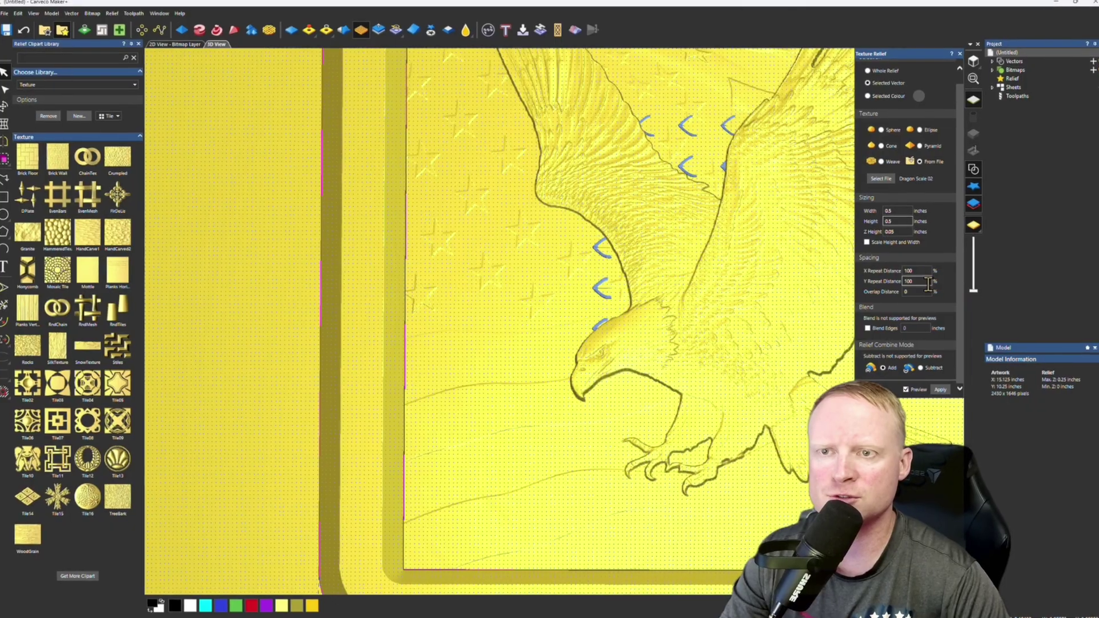
{"action": "left_click_drag", "start_coordinate": [923, 283], "coordinate": [789, 269]}
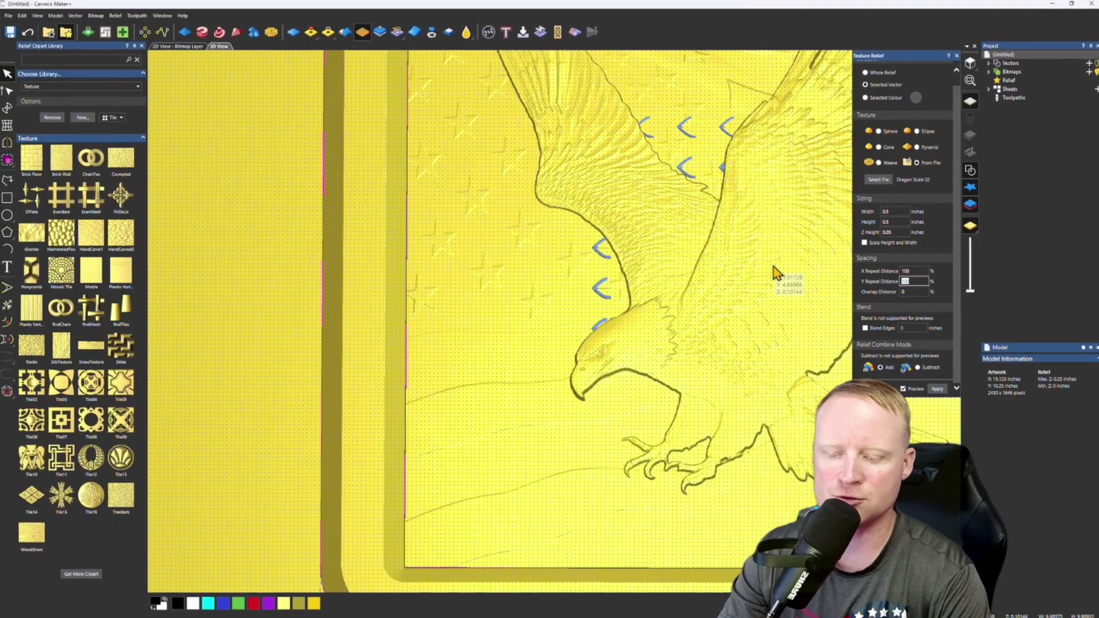
{"action": "type", "text": "85"}
{"action": "left_click", "coordinate": [916, 270]}
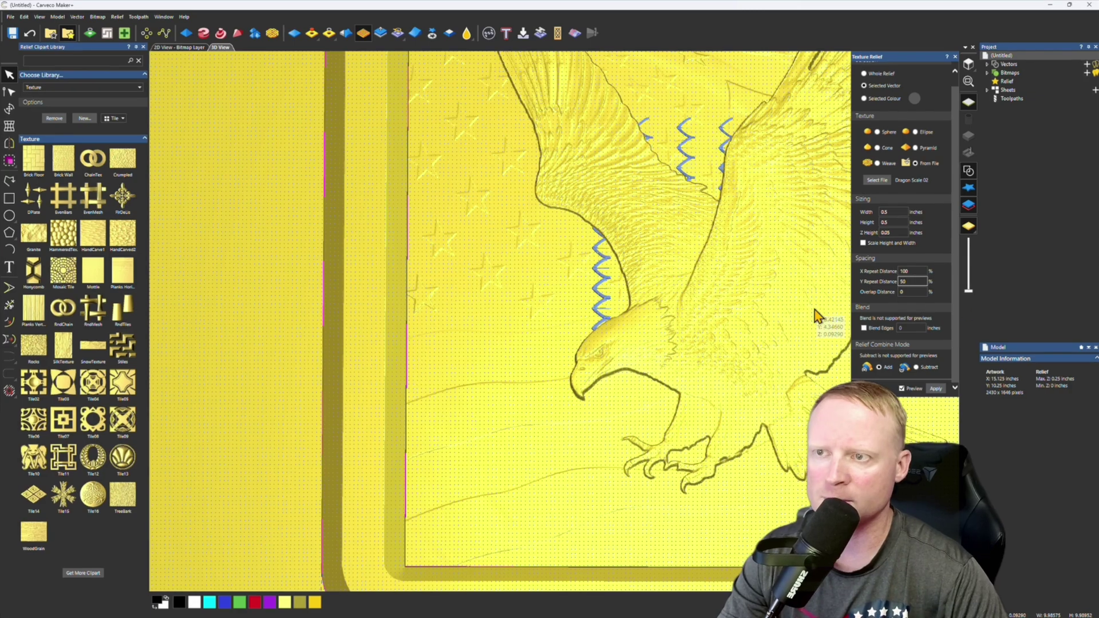
Set the texture's overlap distance to 15% and apply it to the border.
{"action": "double_click", "coordinate": [916, 292]}
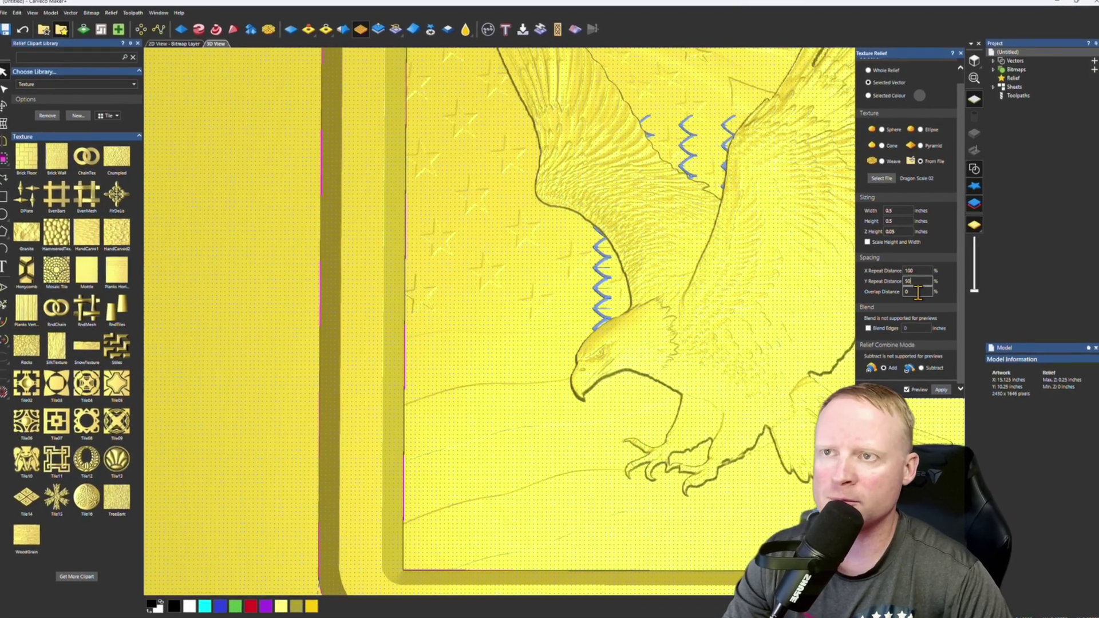
{"action": "type", "text": "0.25"}
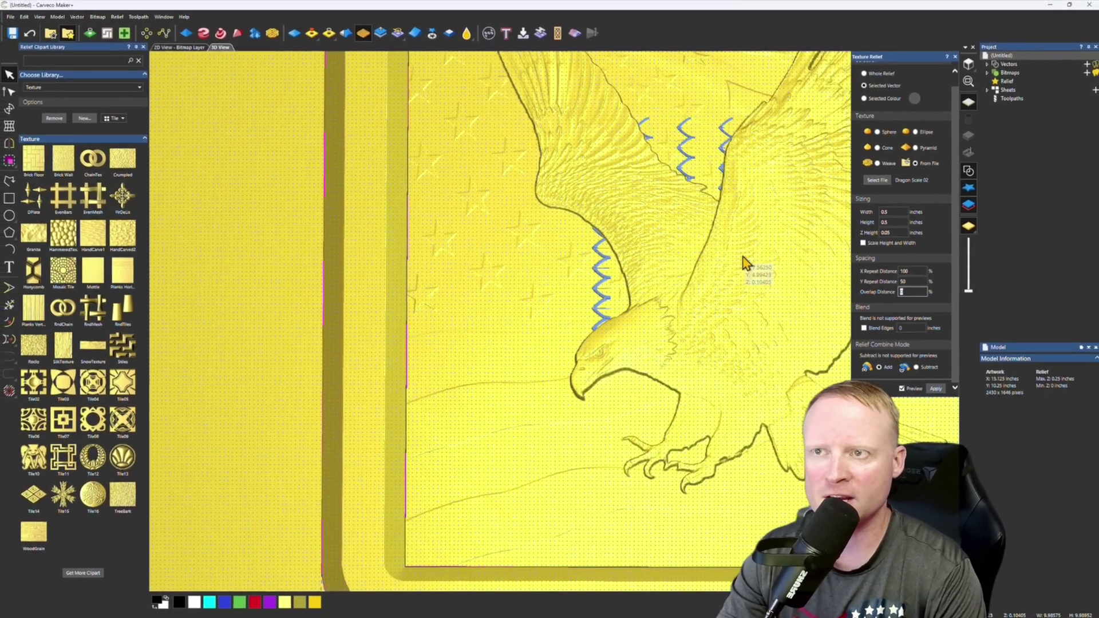
{"action": "key", "text": "BackSpace"}
{"action": "key", "text": "BackSpace"}
{"action": "key", "text": "BackSpace"}
{"action": "key", "text": "BackSpace"}
{"action": "type", "text": "15"}
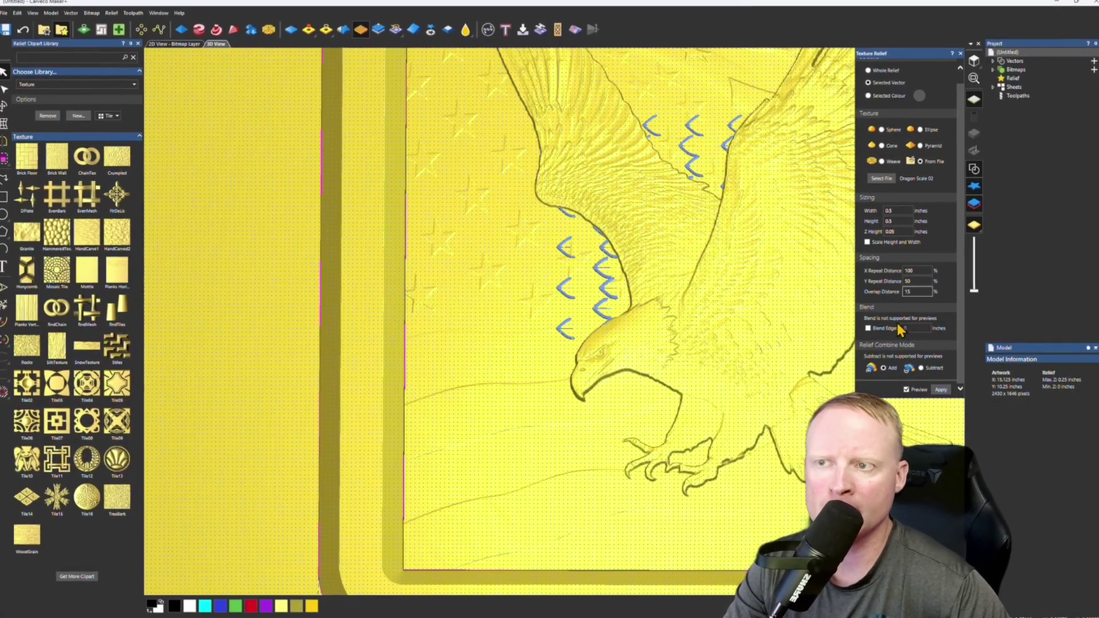
{"action": "left_click", "coordinate": [939, 390]}
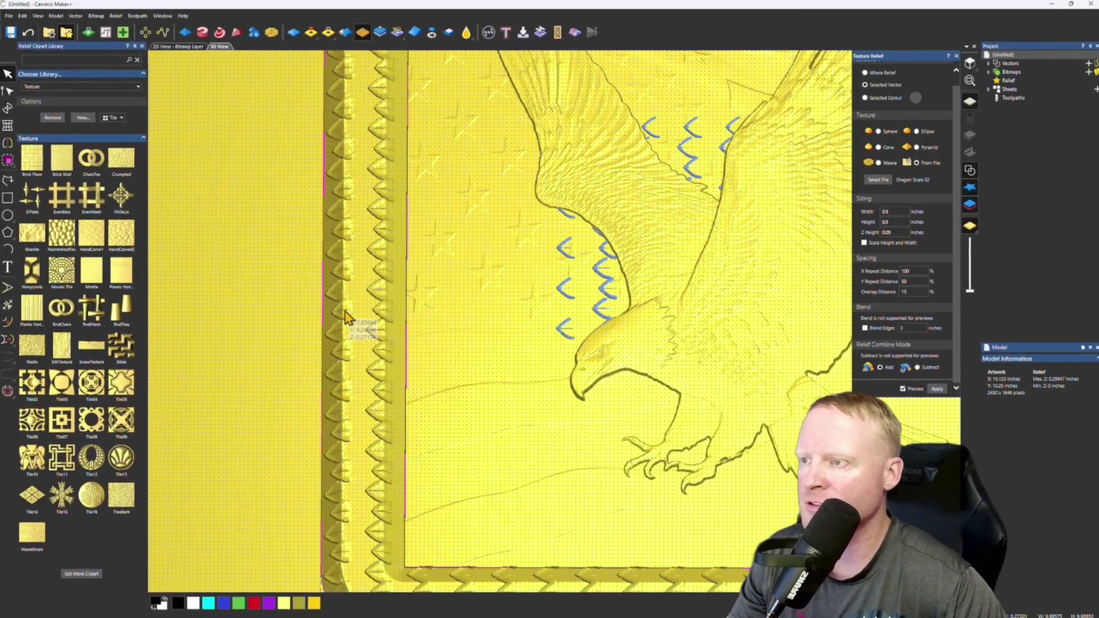
Undo the border texture, set its X repeat distance to 50%, reapply it and inspect the scale pattern on the frame.
{"action": "left_click_drag", "start_coordinate": [344, 312], "coordinate": [558, 337]}
{"action": "key", "text": "ctrl+z"}
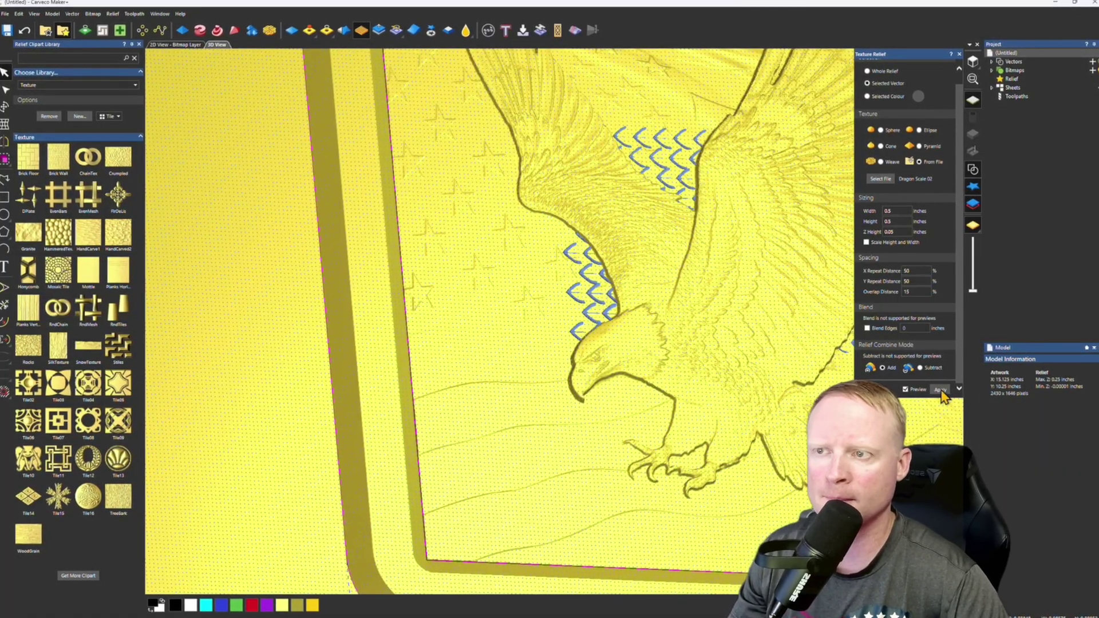
{"action": "left_click_drag", "start_coordinate": [552, 379], "coordinate": [439, 403]}
{"action": "scroll", "coordinate": [440, 409], "scroll_direction": "down", "scroll_amount": 5}
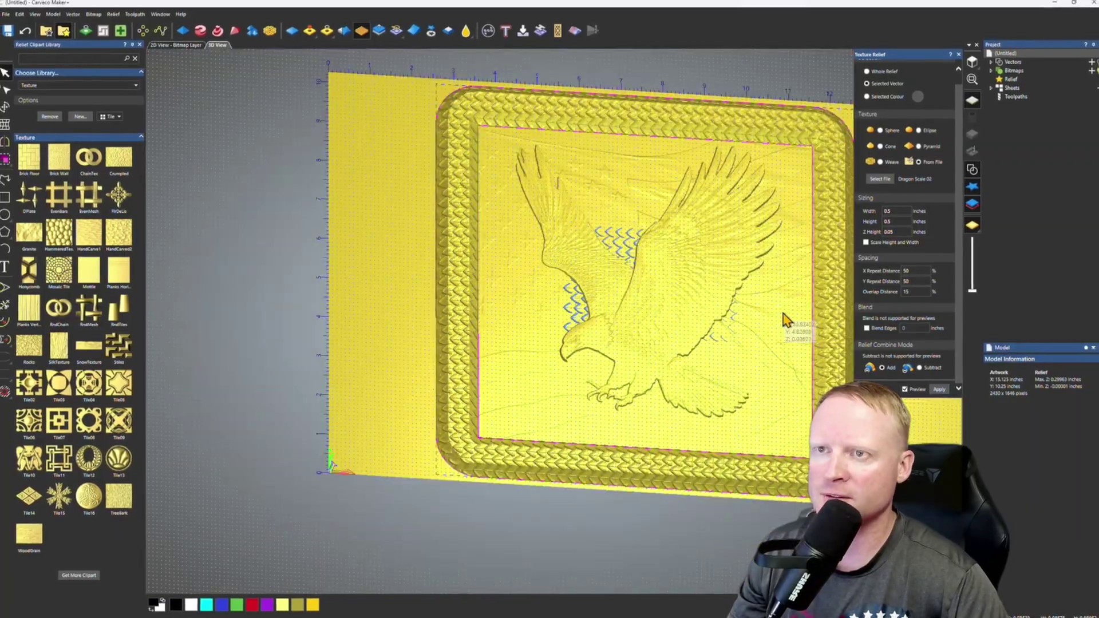
{"action": "mouse_move", "coordinate": [784, 320]}
{"action": "left_mouse_down"}
{"action": "mouse_move", "coordinate": [630, 299]}
{"action": "mouse_move", "coordinate": [473, 304]}
{"action": "mouse_move", "coordinate": [617, 303]}
{"action": "mouse_move", "coordinate": [898, 330]}
{"action": "mouse_move", "coordinate": [776, 321]}
{"action": "left_mouse_up"}
{"action": "scroll", "coordinate": [461, 307], "scroll_direction": "up", "scroll_amount": 5}
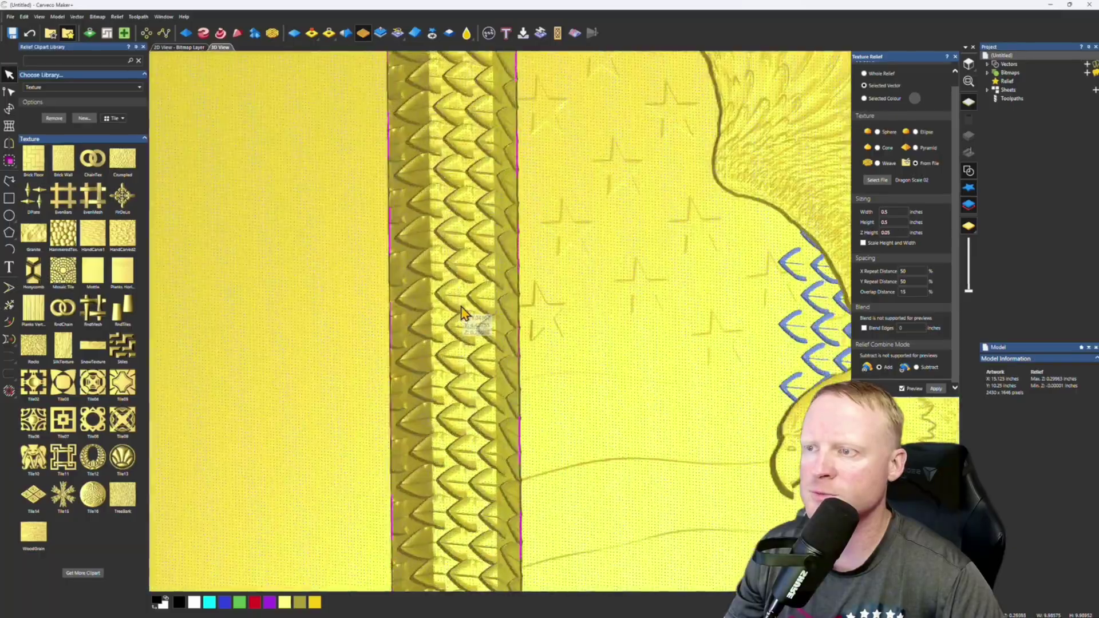
{"action": "scroll", "coordinate": [556, 330], "scroll_direction": "down", "scroll_amount": 5}
{"action": "left_click_drag", "start_coordinate": [807, 173], "coordinate": [589, 155]}
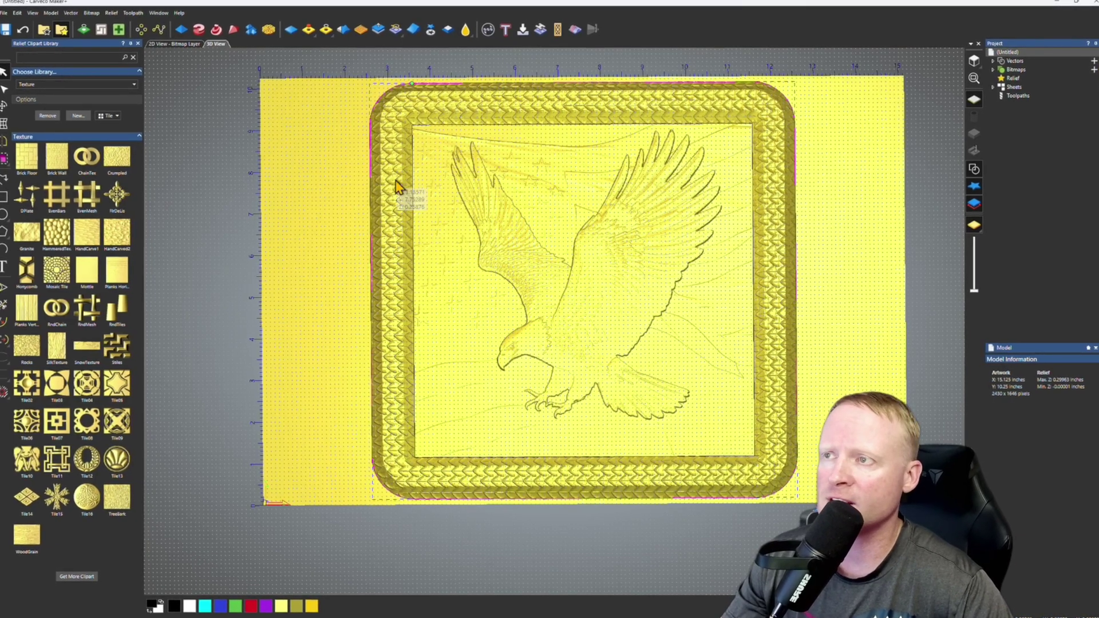
Close the Relief Clipart Library and offset the border's outer vector outwards by 0.05 inches with radiused corners.
{"action": "left_click", "coordinate": [138, 42]}
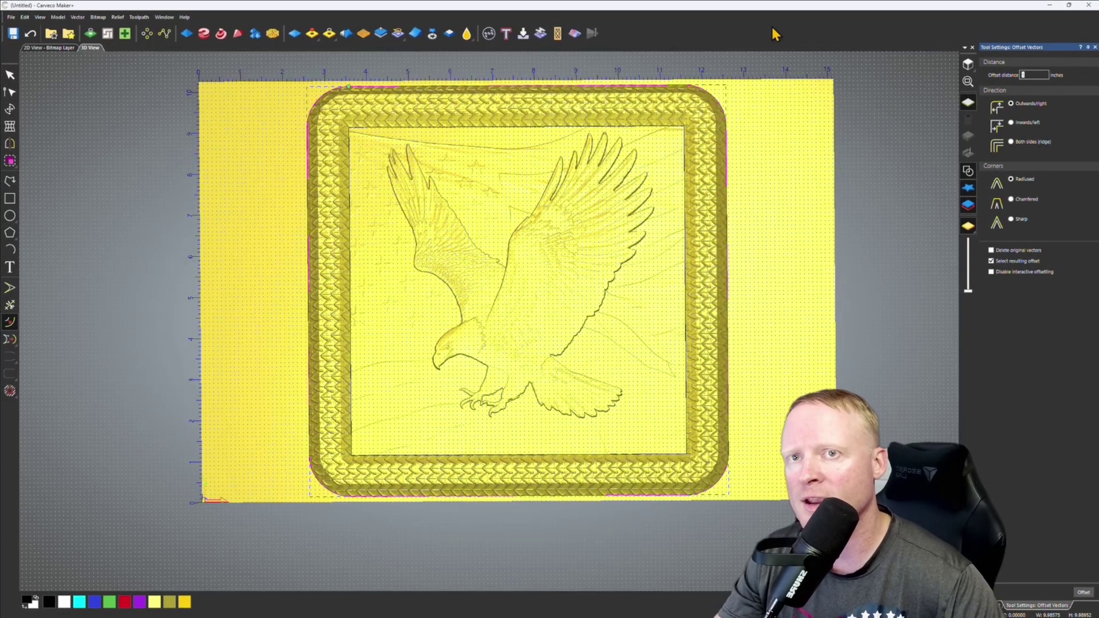
{"action": "type", "text": "0.05"}
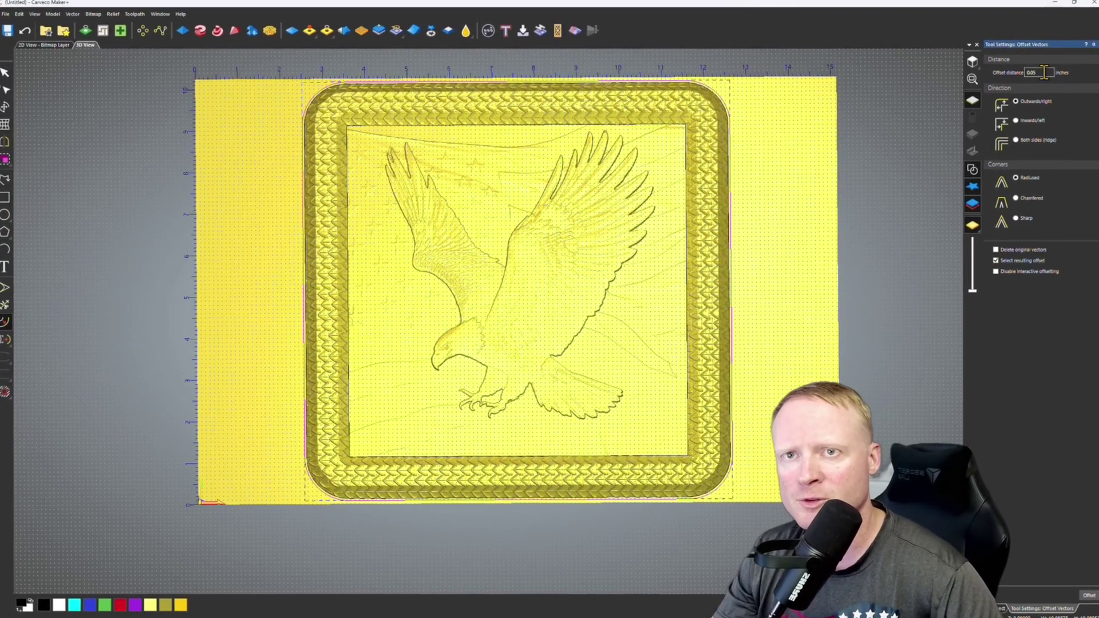
Offset the border's outer vector outwards by 0.2 inches with radiused corners.
{"action": "double_click", "coordinate": [1044, 72]}
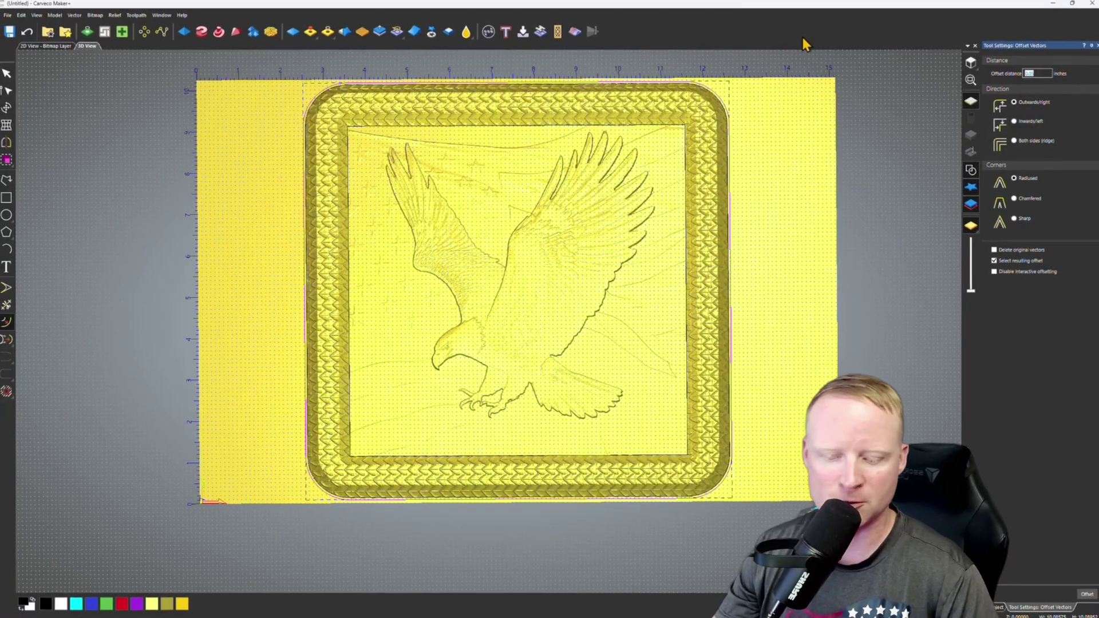
{"action": "type", "text": "0.2"}
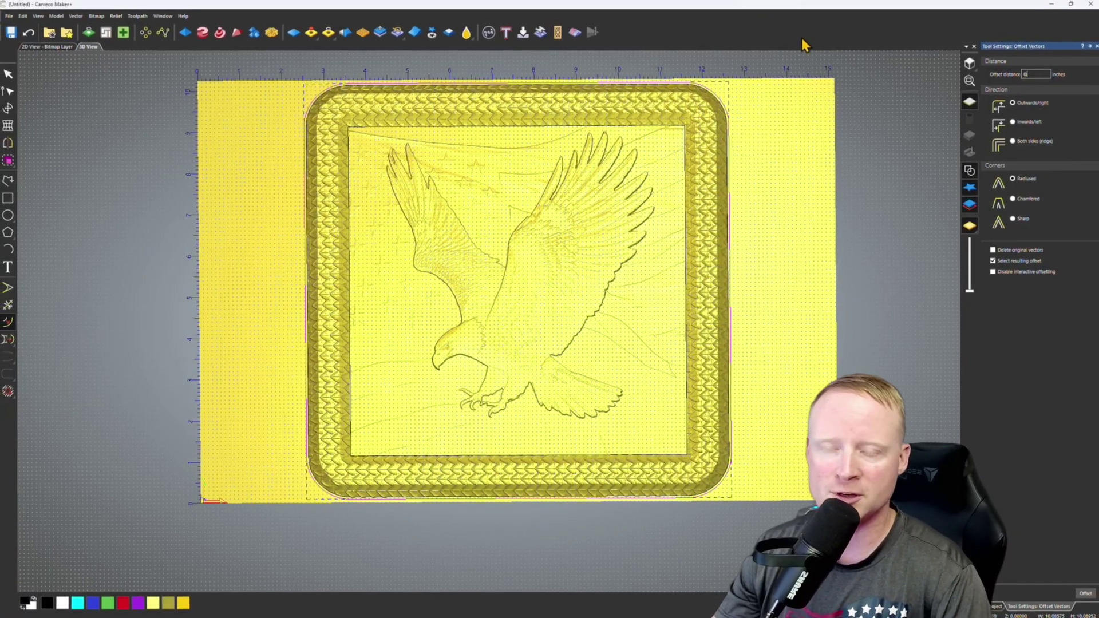
{"action": "left_click", "coordinate": [728, 157]}
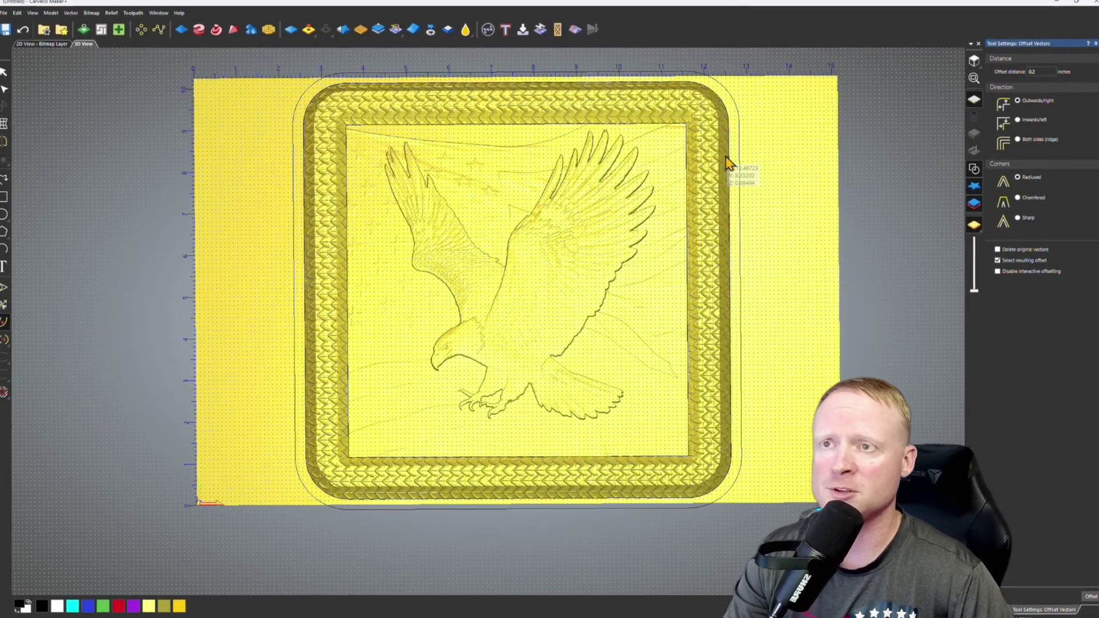
Select the outermost rounded outline around the border and close the offset settings.
{"action": "left_click", "coordinate": [684, 148]}
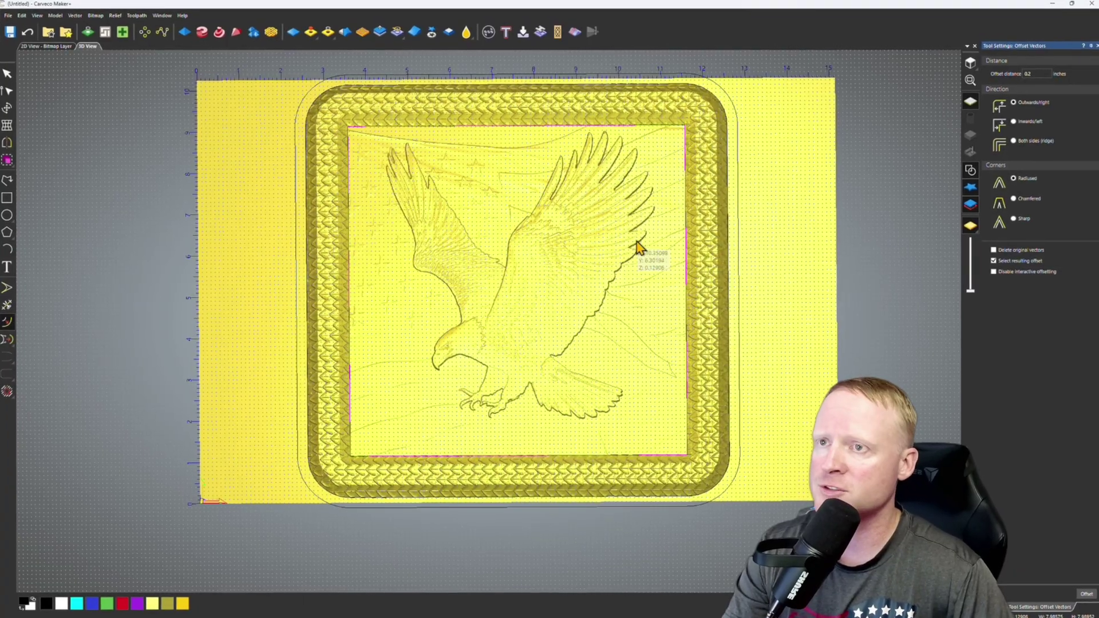
{"action": "left_click", "coordinate": [299, 168]}
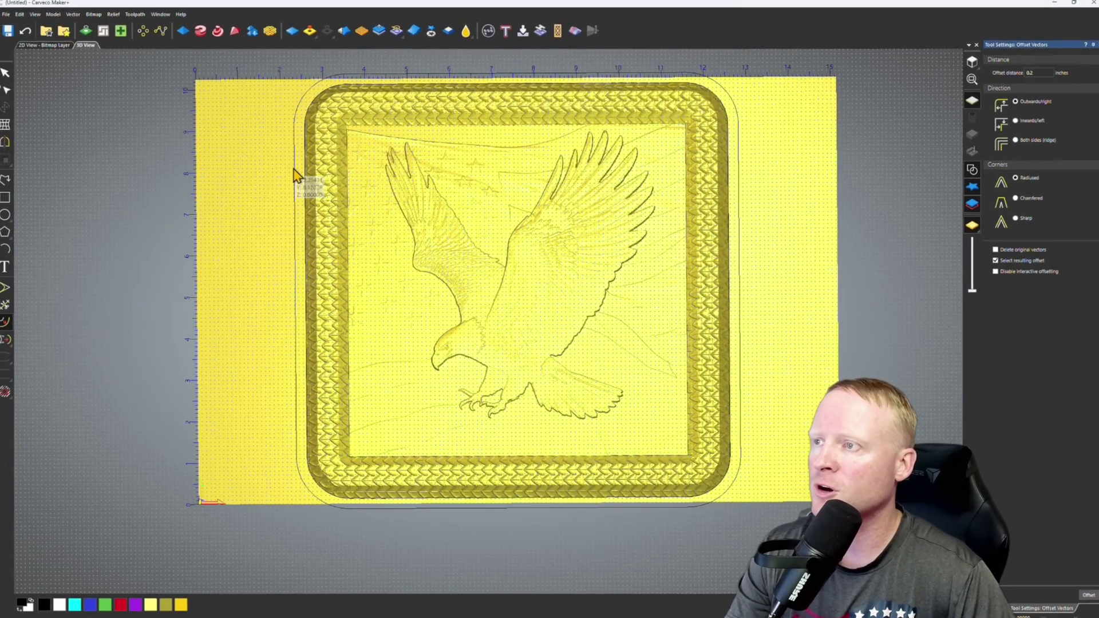
{"action": "left_click", "coordinate": [293, 171]}
{"action": "left_click", "coordinate": [736, 249], "text": "shift"}
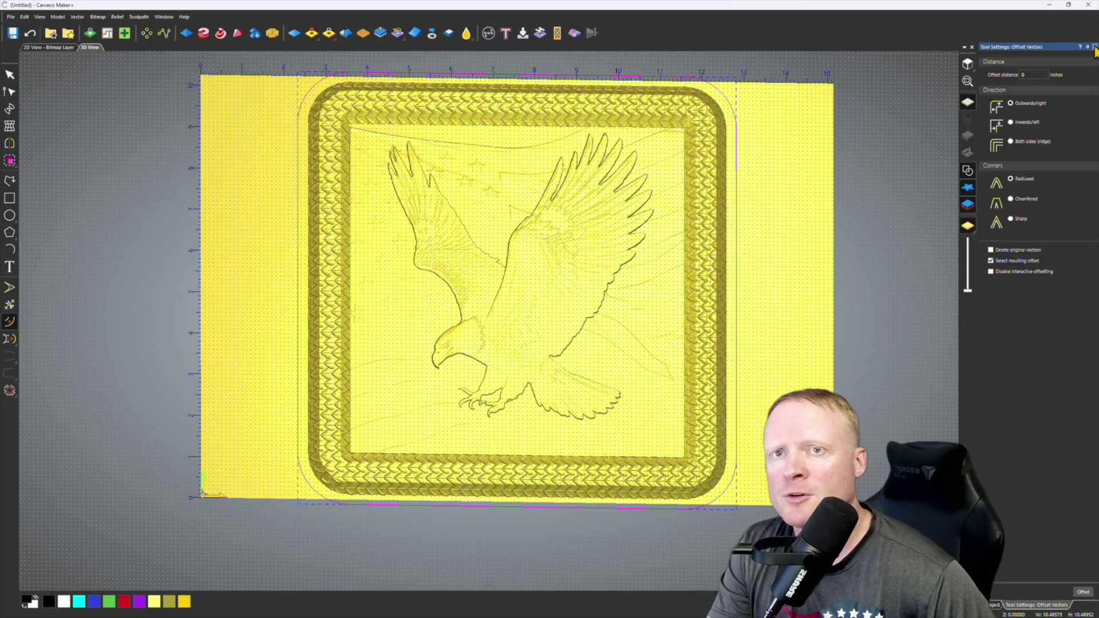
{"action": "left_click", "coordinate": [1093, 47]}
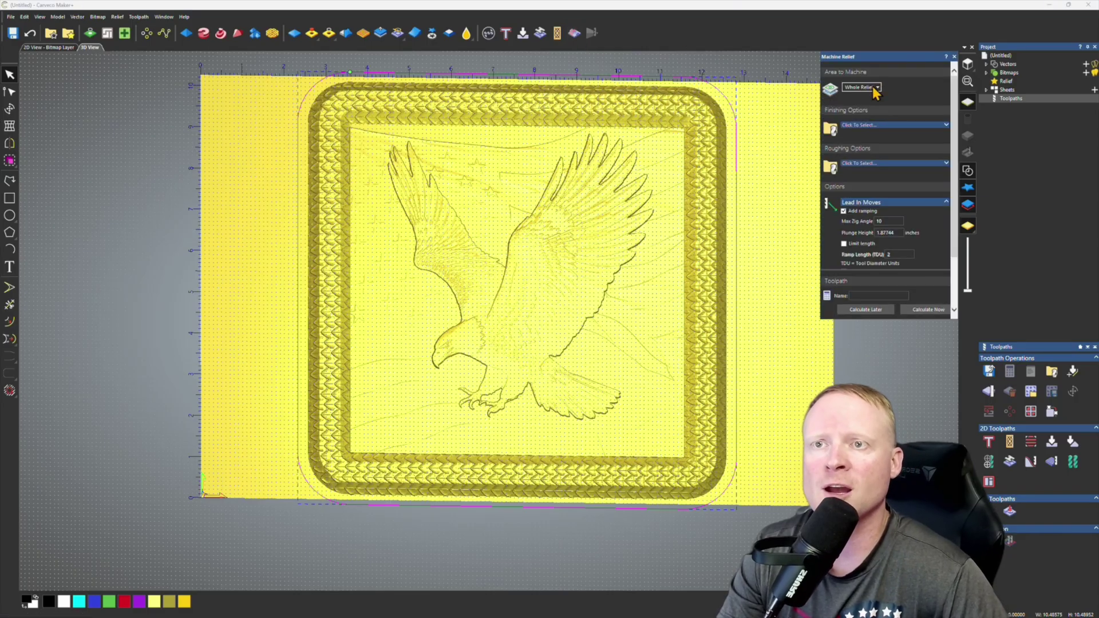
Limit relief machining to the inside of the selected vector and choose the 1/16" Skinny Jenny Tapered Ball Nose as finishing tool.
{"action": "left_click", "coordinate": [860, 87]}
{"action": "left_click", "coordinate": [863, 103]}
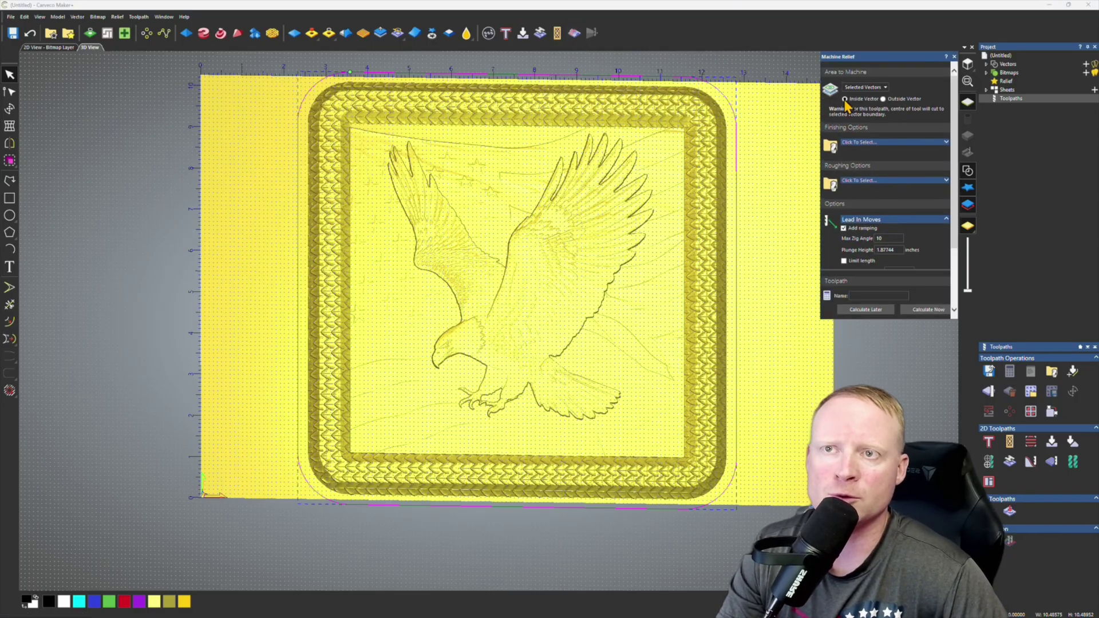
{"action": "left_click", "coordinate": [879, 142]}
{"action": "scroll", "coordinate": [486, 332], "scroll_direction": "down", "scroll_amount": 5}
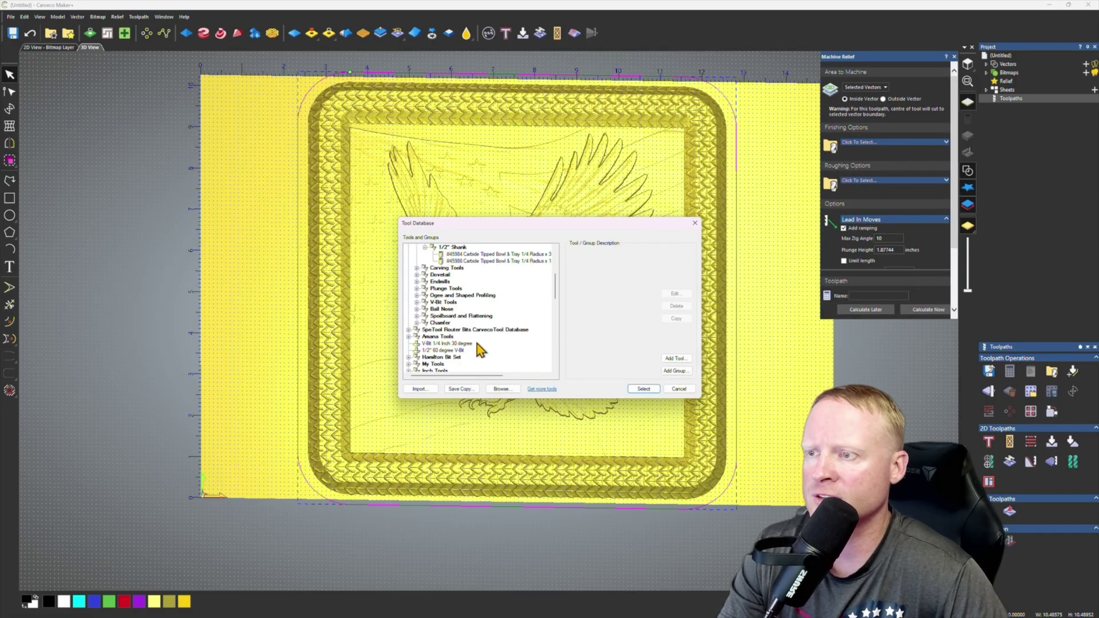
{"action": "left_click", "coordinate": [475, 343]}
{"action": "left_click", "coordinate": [647, 393]}
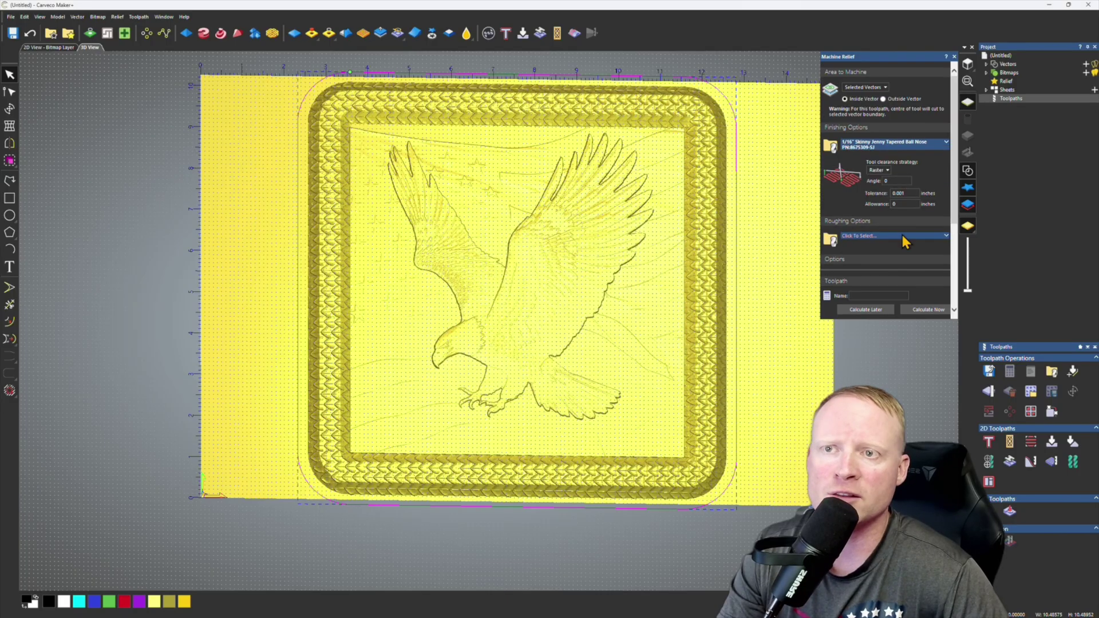
Choose the 1/4" The Jenny Compression bit as the roughing tool for the relief toolpath.
{"action": "left_click", "coordinate": [891, 235]}
{"action": "scroll", "coordinate": [485, 351], "scroll_direction": "down", "scroll_amount": 8}
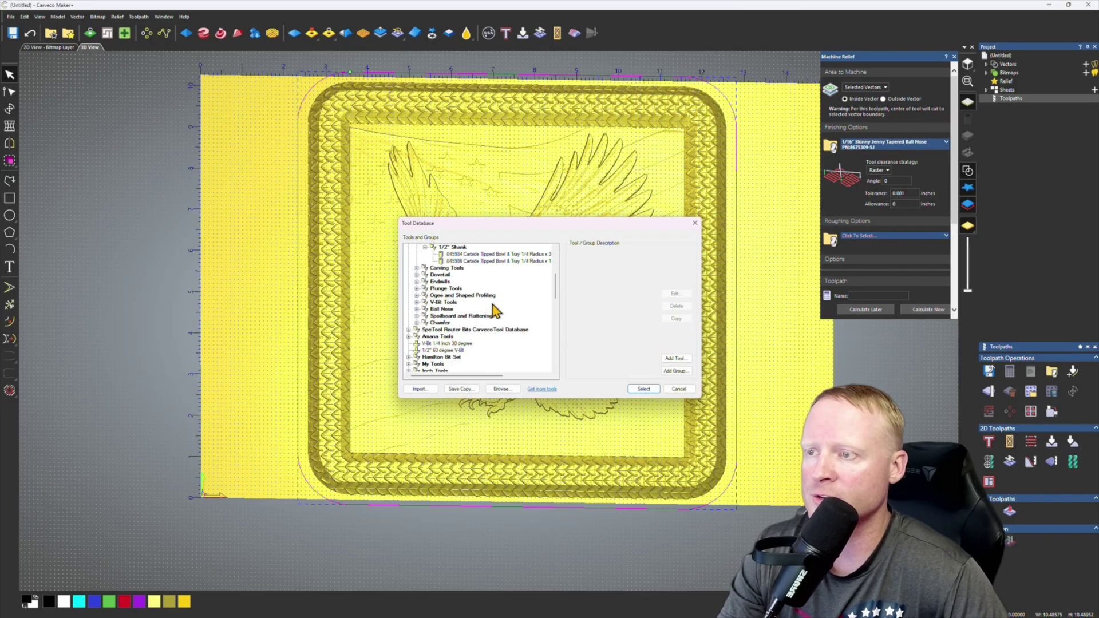
{"action": "double_click", "coordinate": [480, 350]}
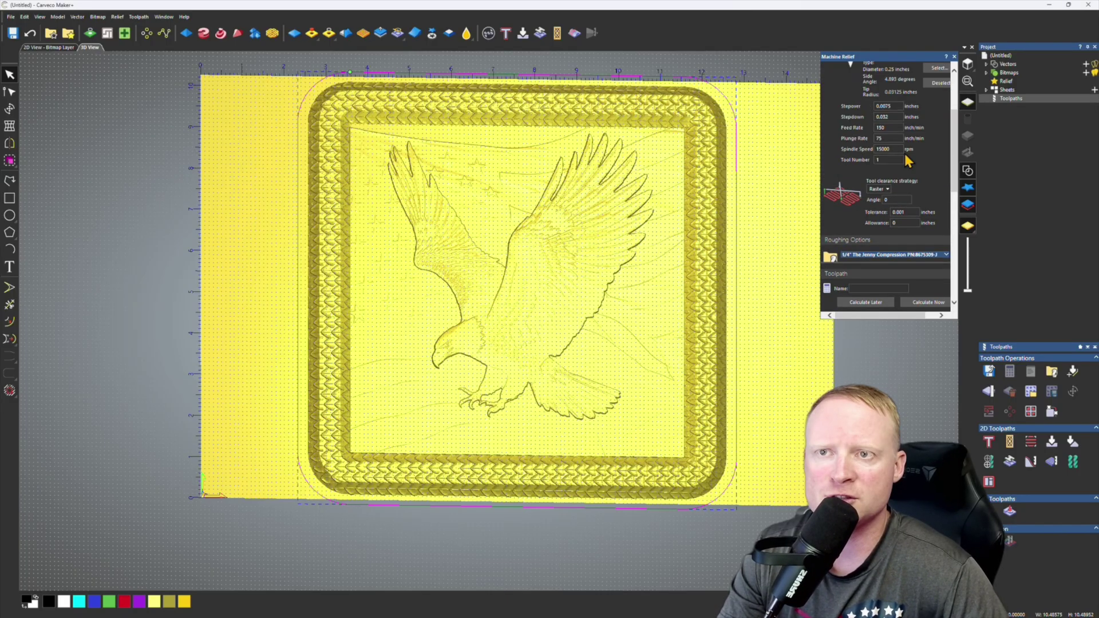
Set the finishing tool's plunge rate to 125 inch/min and its feed rate to 175 inch/min.
{"action": "left_click_drag", "start_coordinate": [890, 138], "coordinate": [730, 137]}
{"action": "type", "text": "125"}
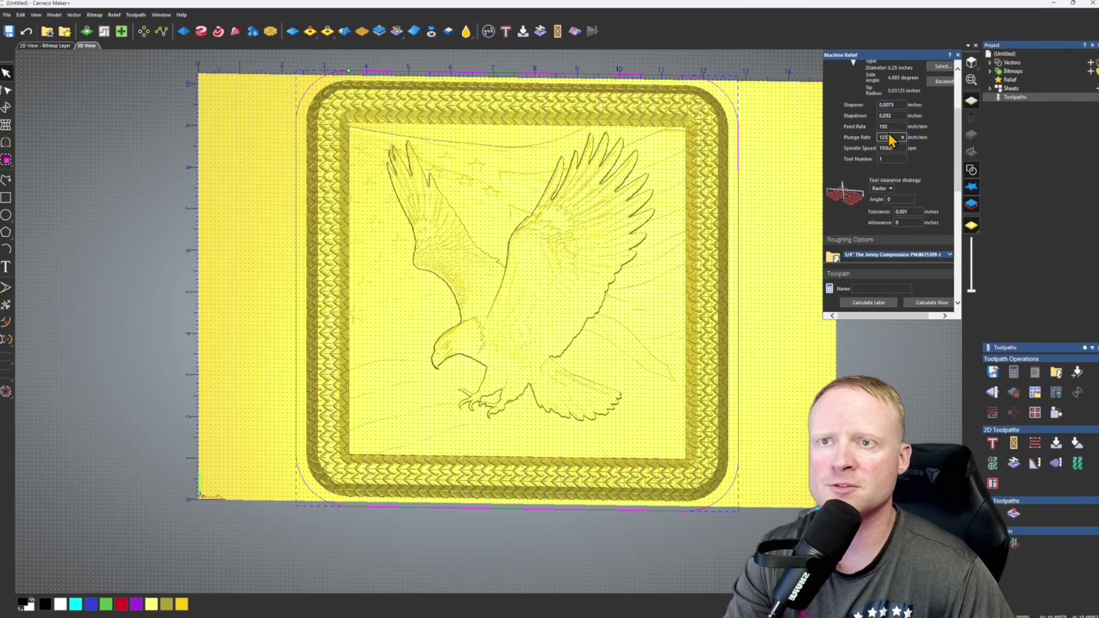
{"action": "left_click_drag", "start_coordinate": [890, 128], "coordinate": [774, 120]}
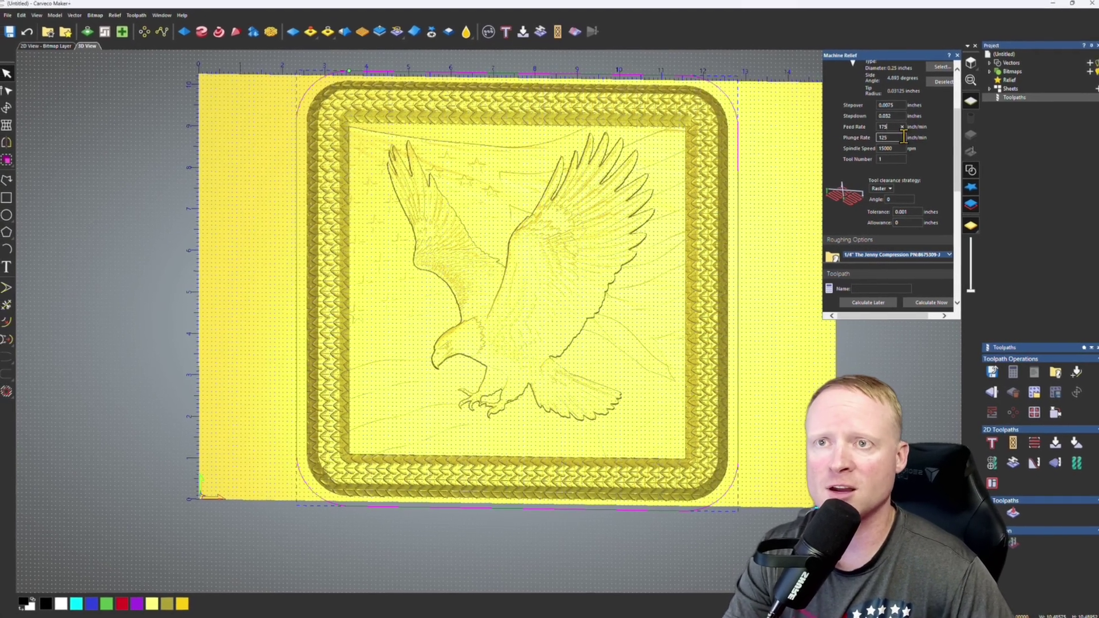
Set the roughing tool's feed rate to 150 inch/min and open the Safe Z settings.
{"action": "scroll", "coordinate": [948, 158], "scroll_direction": "down", "scroll_amount": 3}
{"action": "left_click", "coordinate": [942, 154]}
{"action": "scroll", "coordinate": [922, 182], "scroll_direction": "down", "scroll_amount": 3}
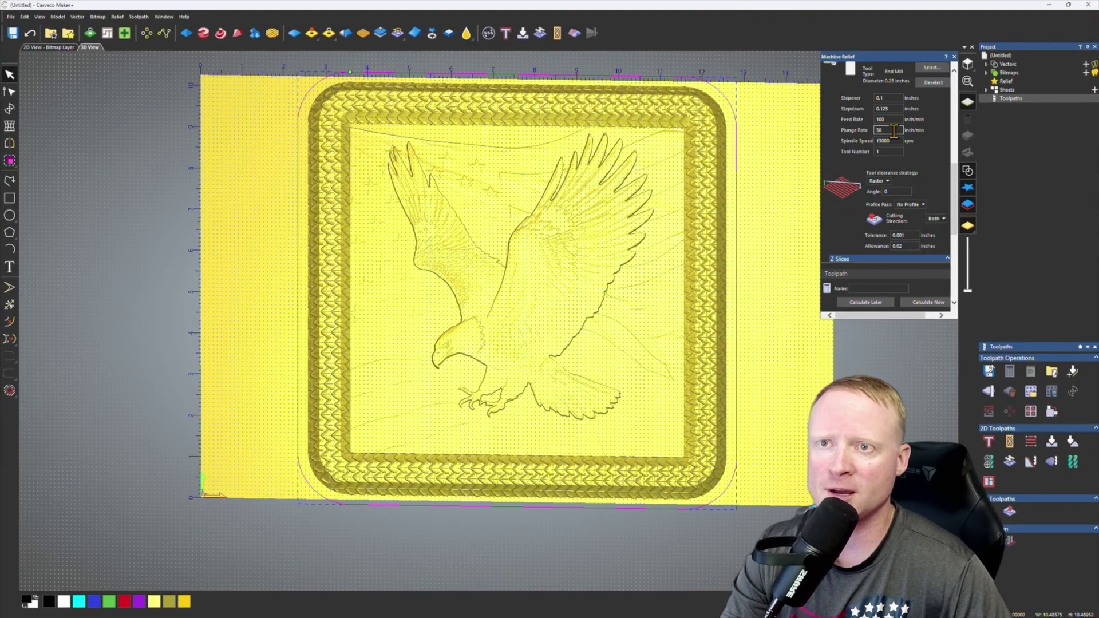
{"action": "type", "text": "150"}
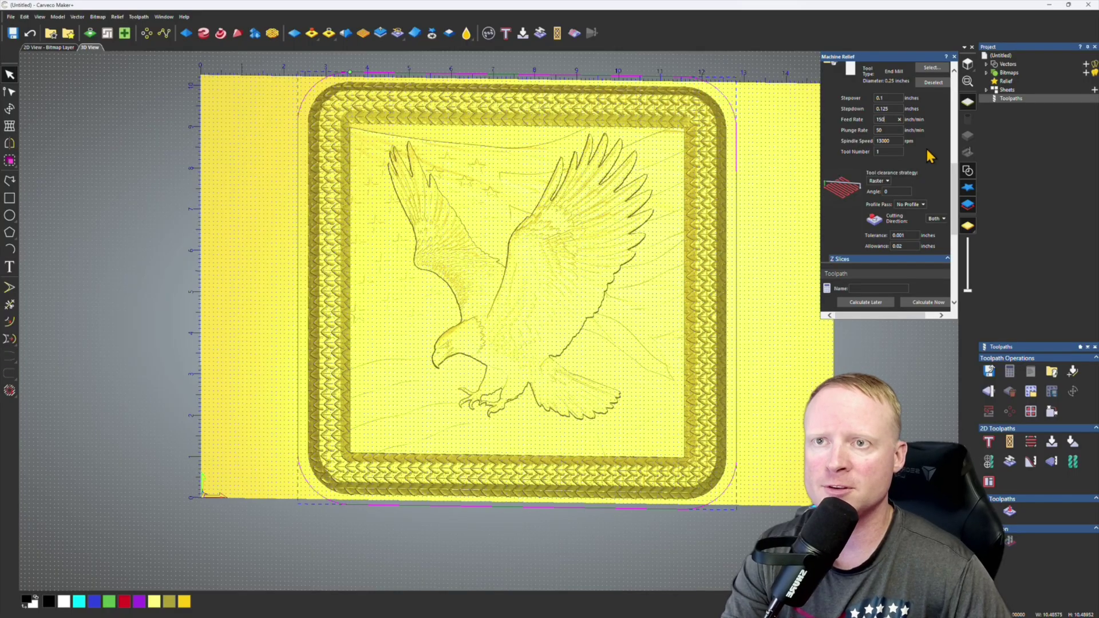
{"action": "key", "text": "Tab"}
{"action": "scroll", "coordinate": [916, 171], "scroll_direction": "down", "scroll_amount": 5}
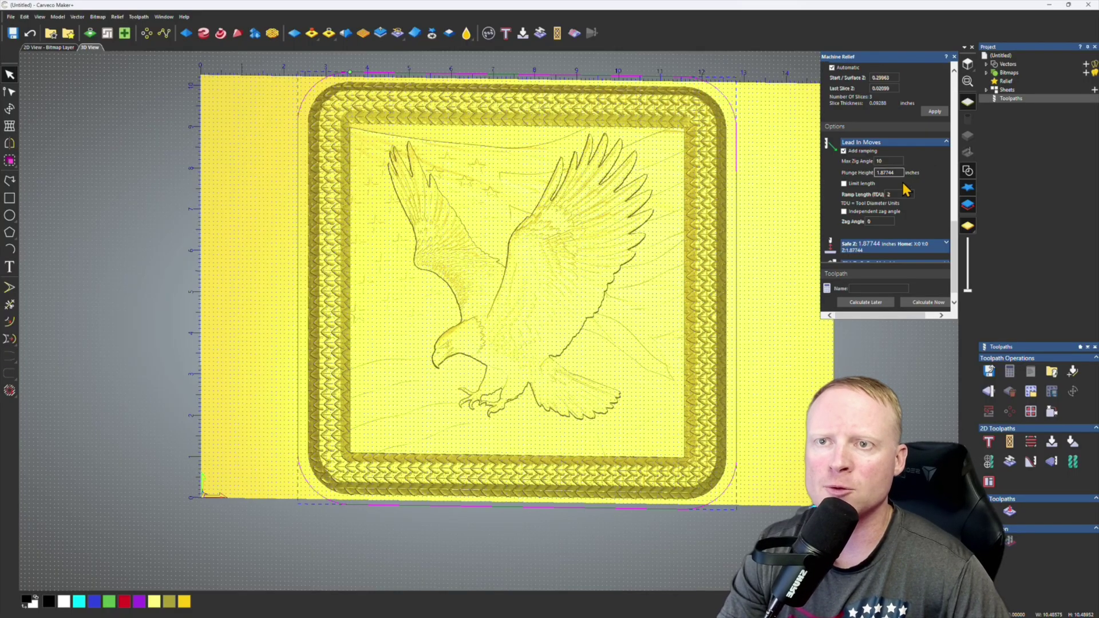
{"action": "left_click", "coordinate": [915, 249]}
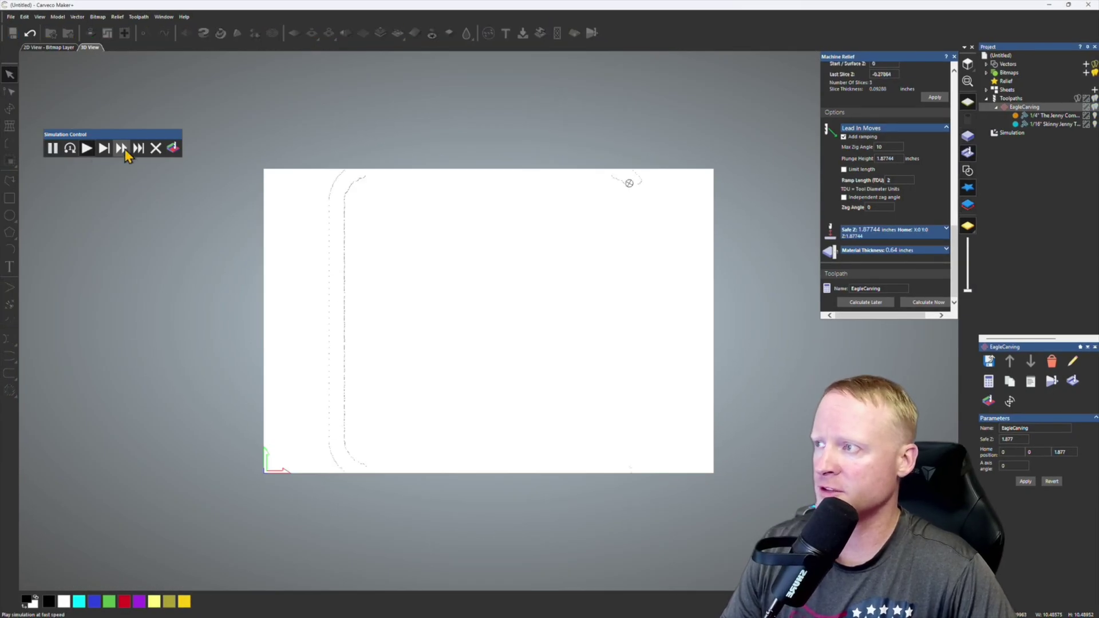
Run the fast simulation of the EagleCarving roughing and finishing passes and inspect the carved talons and border.
{"action": "left_click", "coordinate": [125, 148]}
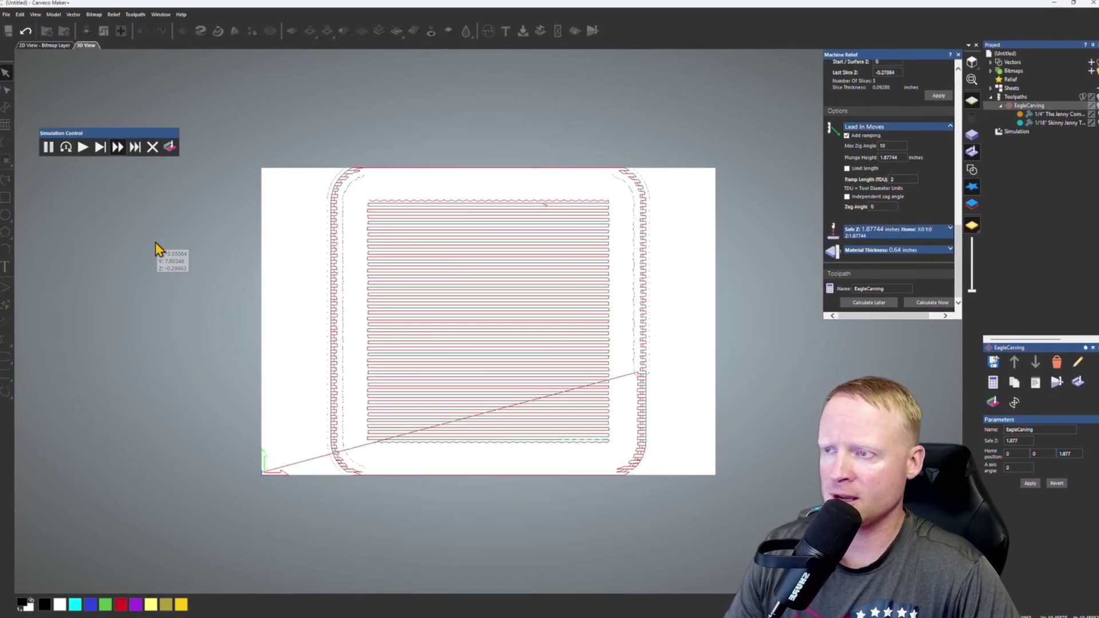
{"action": "left_click", "coordinate": [82, 147]}
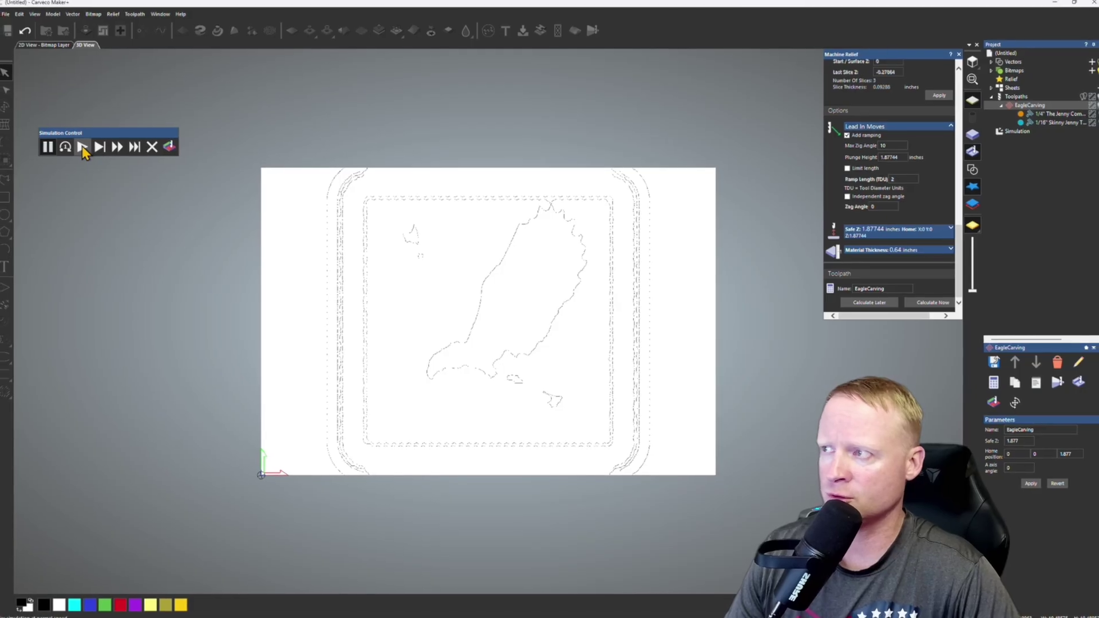
{"action": "left_click", "coordinate": [120, 149]}
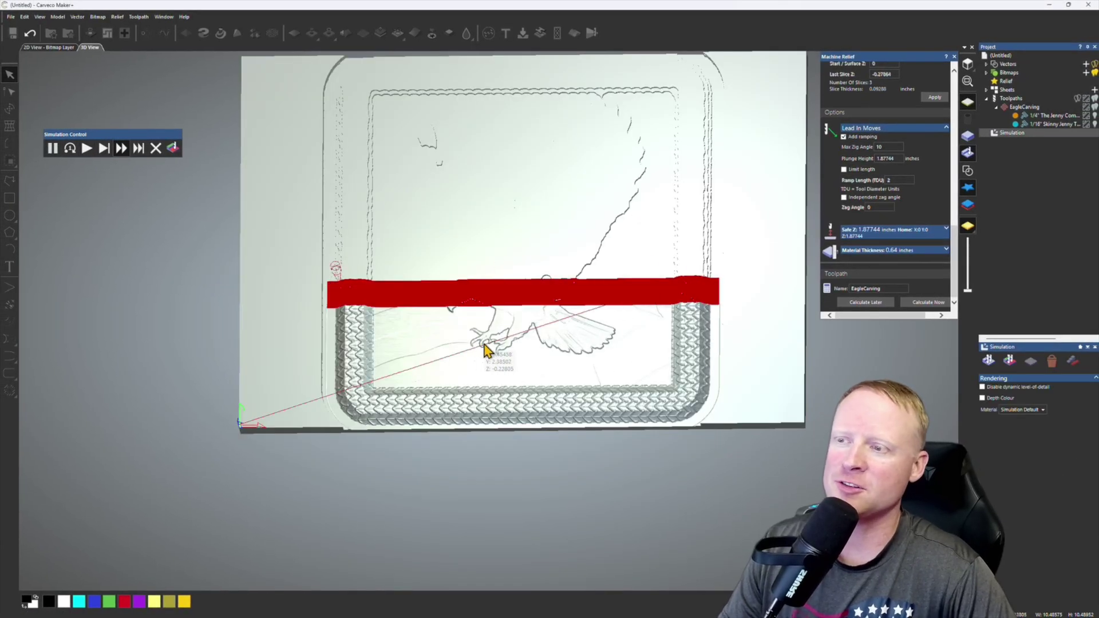
{"action": "scroll", "coordinate": [484, 344], "scroll_direction": "up", "scroll_amount": 5}
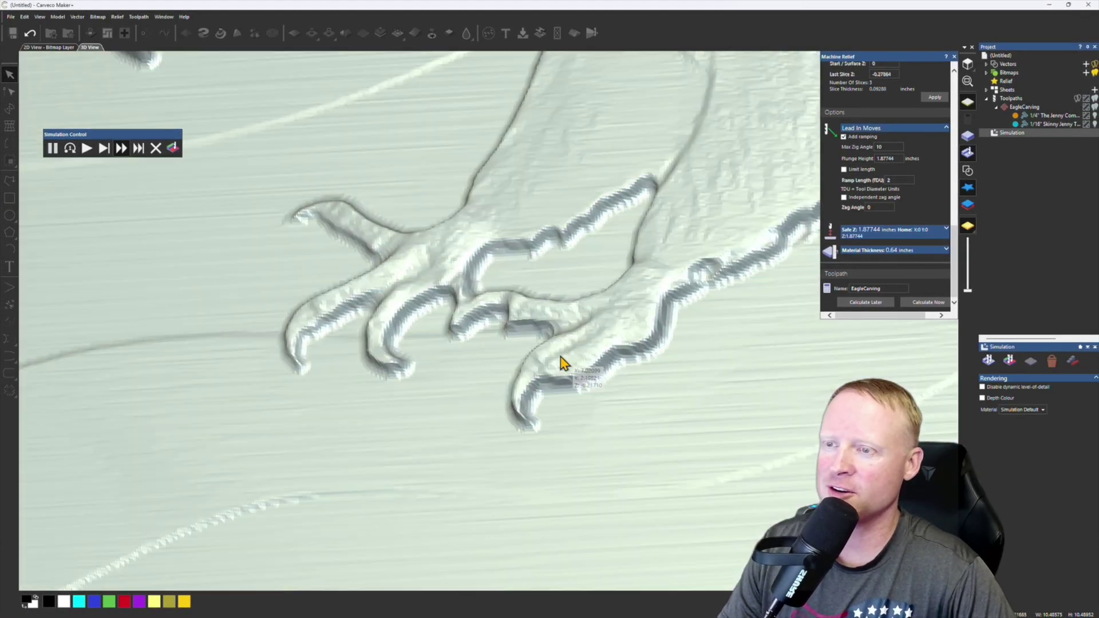
{"action": "scroll", "coordinate": [723, 419], "scroll_direction": "up", "scroll_amount": 1}
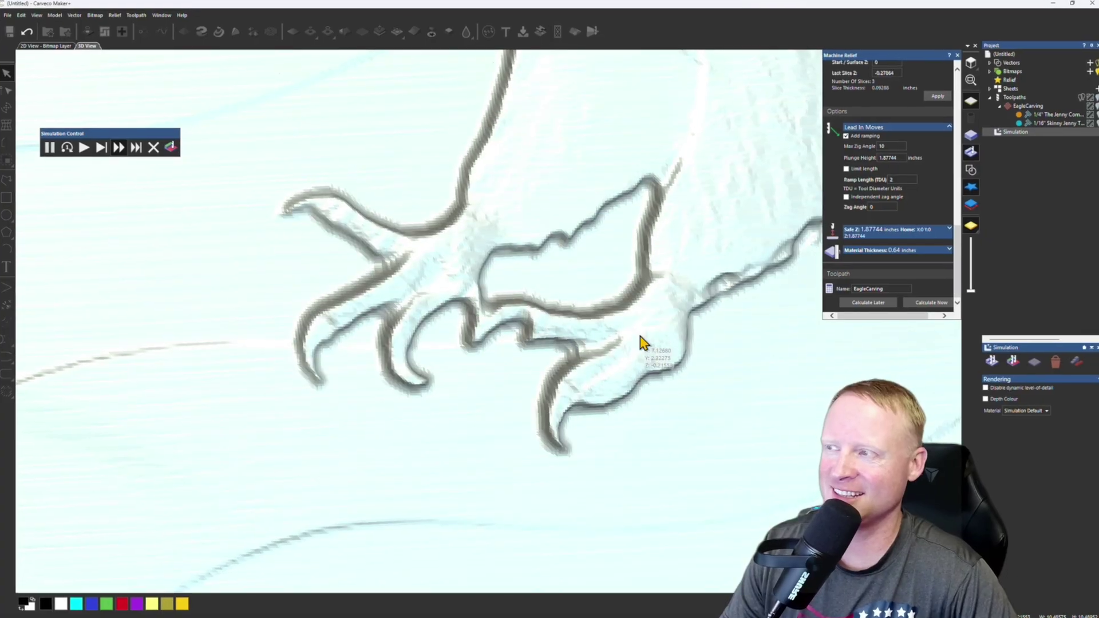
{"action": "scroll", "coordinate": [647, 309], "scroll_direction": "down", "scroll_amount": 5}
{"action": "scroll", "coordinate": [627, 256], "scroll_direction": "down", "scroll_amount": 3}
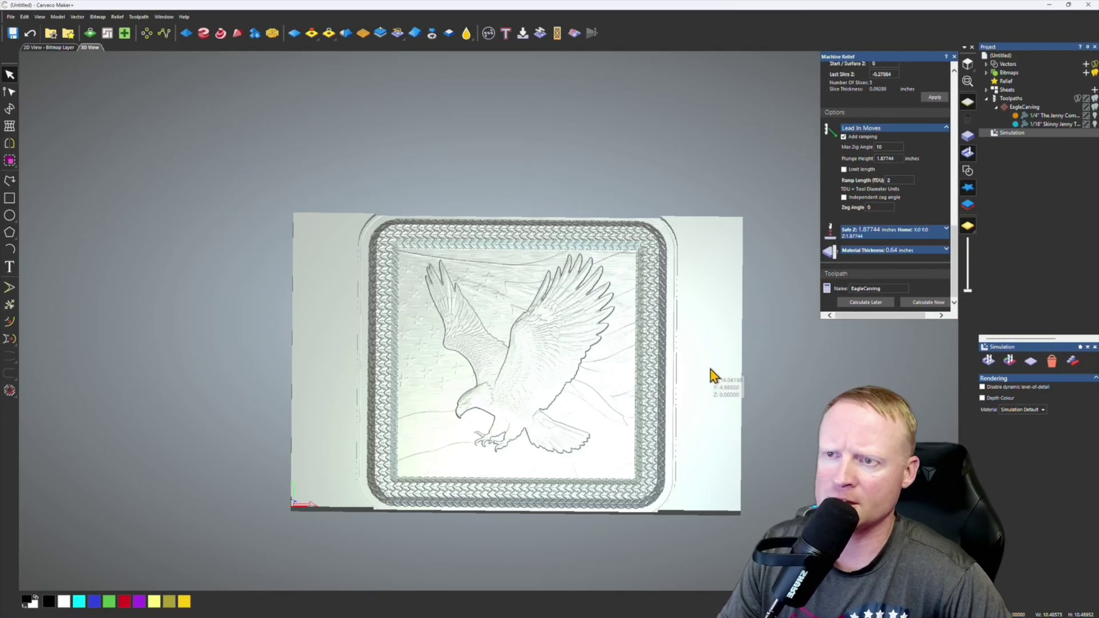
{"action": "scroll", "coordinate": [533, 363], "scroll_direction": "up", "scroll_amount": 2}
{"action": "left_click_drag", "start_coordinate": [510, 379], "coordinate": [581, 317]}
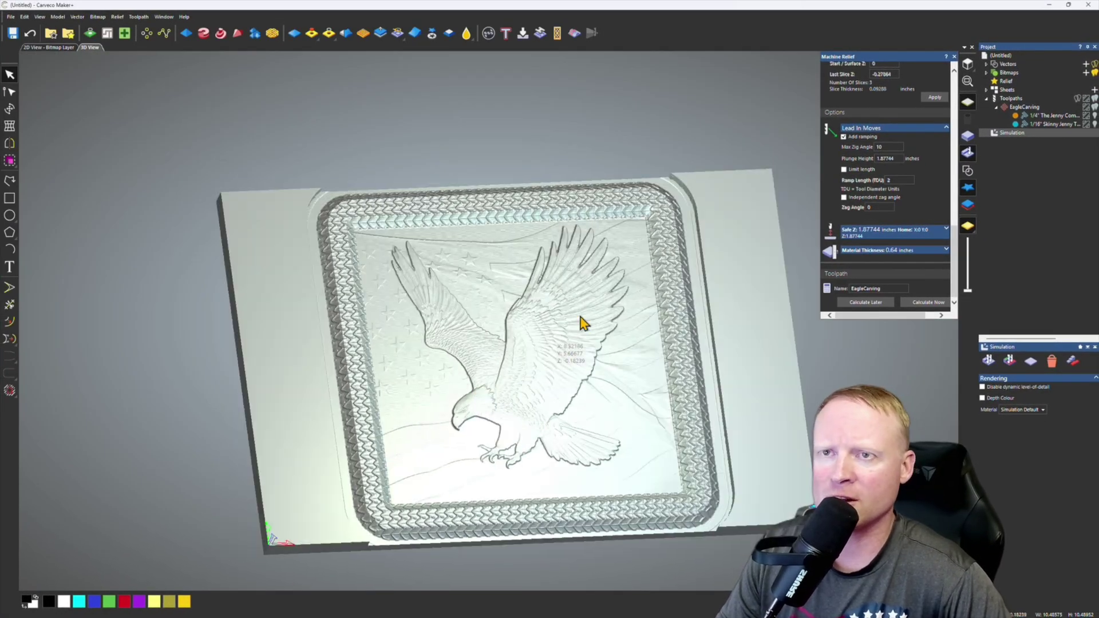
Close the Machine Relief settings and review the simulated eagle carving up close and as a whole.
{"action": "left_click", "coordinate": [954, 57]}
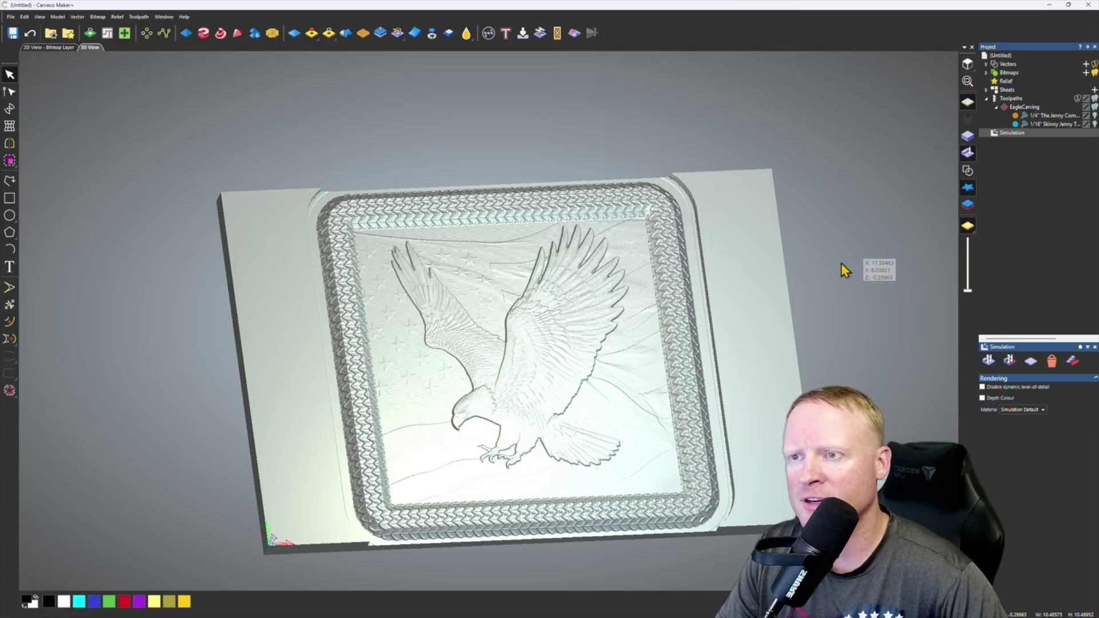
{"action": "scroll", "coordinate": [527, 388], "scroll_direction": "up", "scroll_amount": 3}
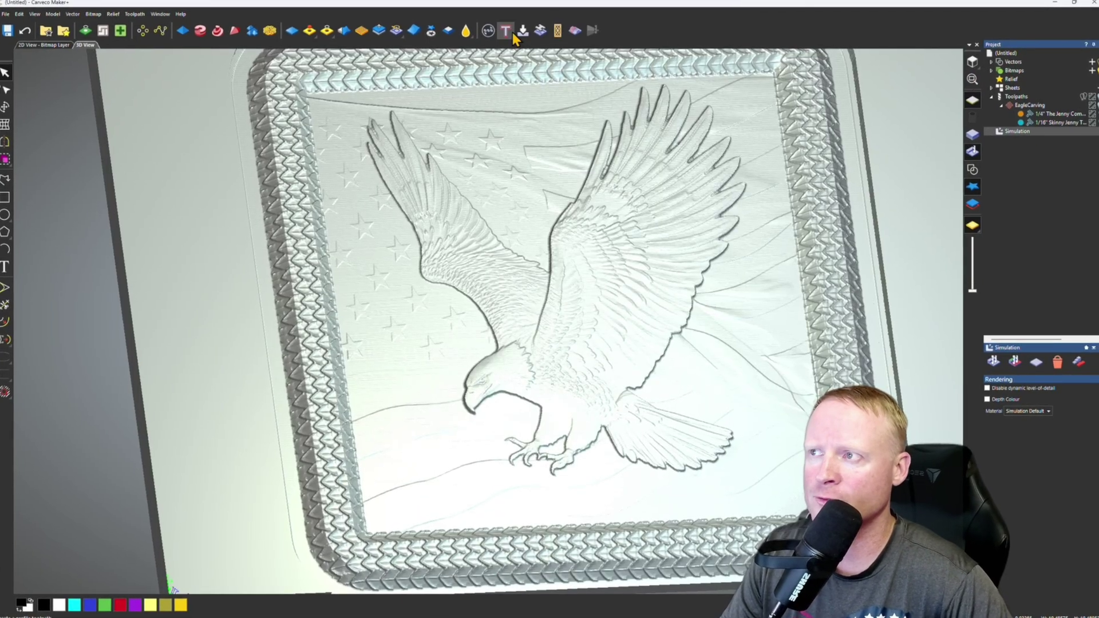
{"action": "scroll", "coordinate": [602, 278], "scroll_direction": "down", "scroll_amount": 3}
{"action": "left_click_drag", "start_coordinate": [639, 286], "coordinate": [625, 350]}
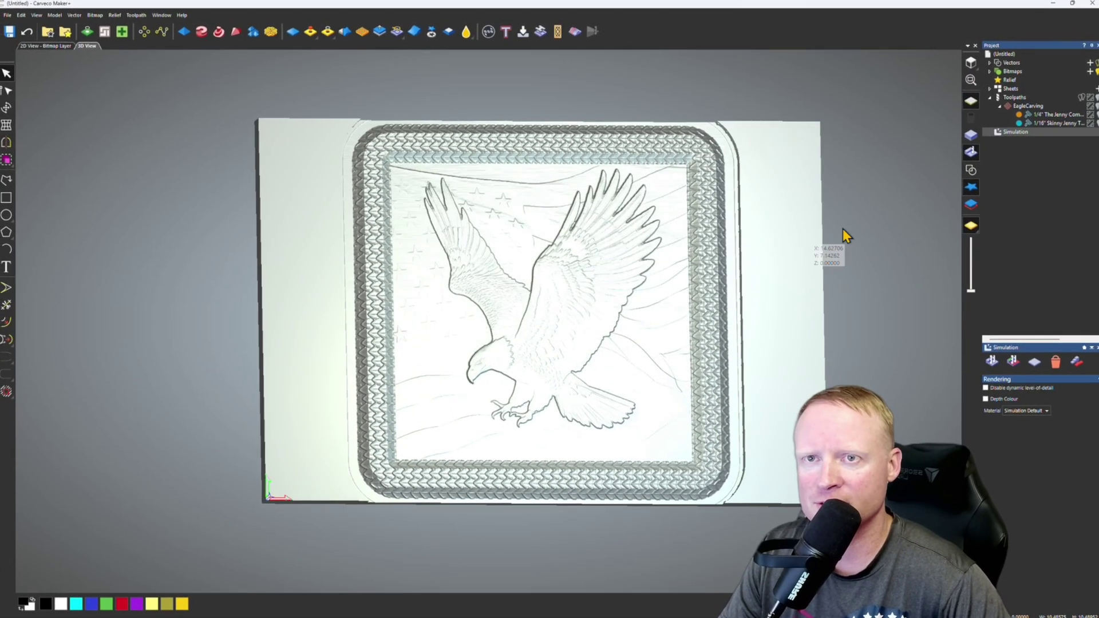
Select the 1/16" Skinny Jenny toolpath and examine the eagle relief and its surrounding outline from several angles.
{"action": "left_click", "coordinate": [1012, 124]}
{"action": "scroll", "coordinate": [495, 370], "scroll_direction": "up", "scroll_amount": 3}
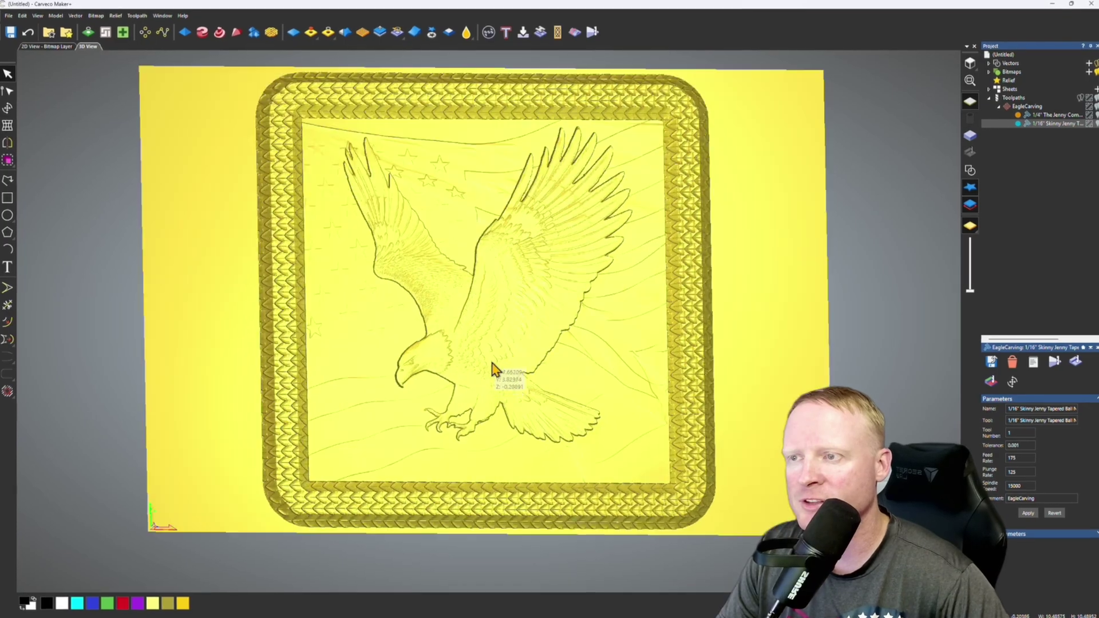
{"action": "scroll", "coordinate": [495, 370], "scroll_direction": "up", "scroll_amount": 5}
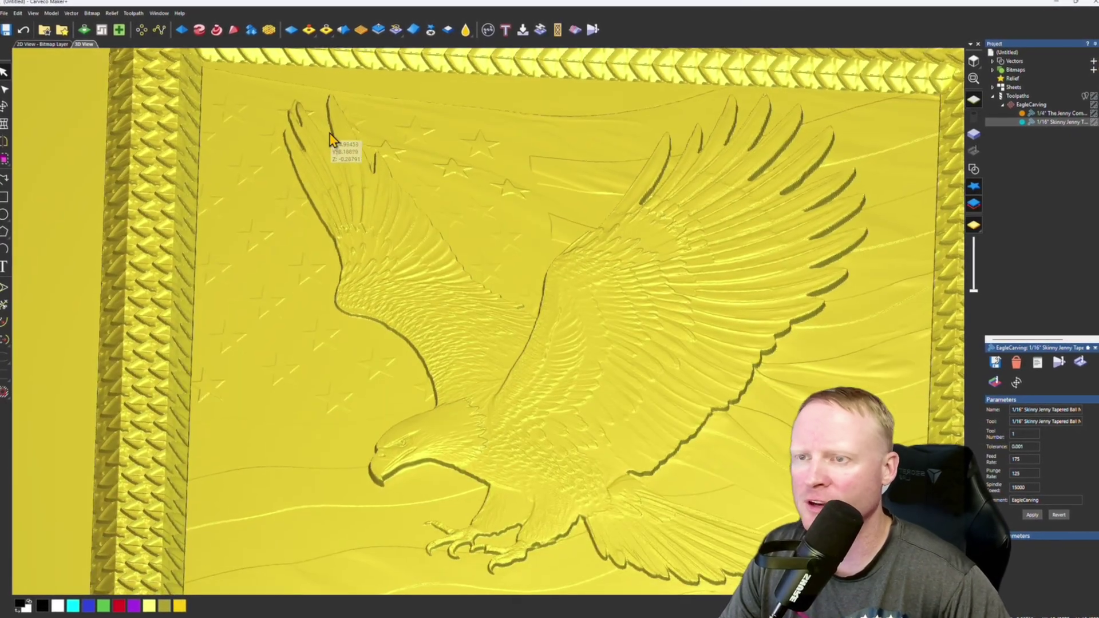
{"action": "left_click_drag", "start_coordinate": [329, 135], "coordinate": [615, 429]}
{"action": "scroll", "coordinate": [626, 418], "scroll_direction": "down", "scroll_amount": 5}
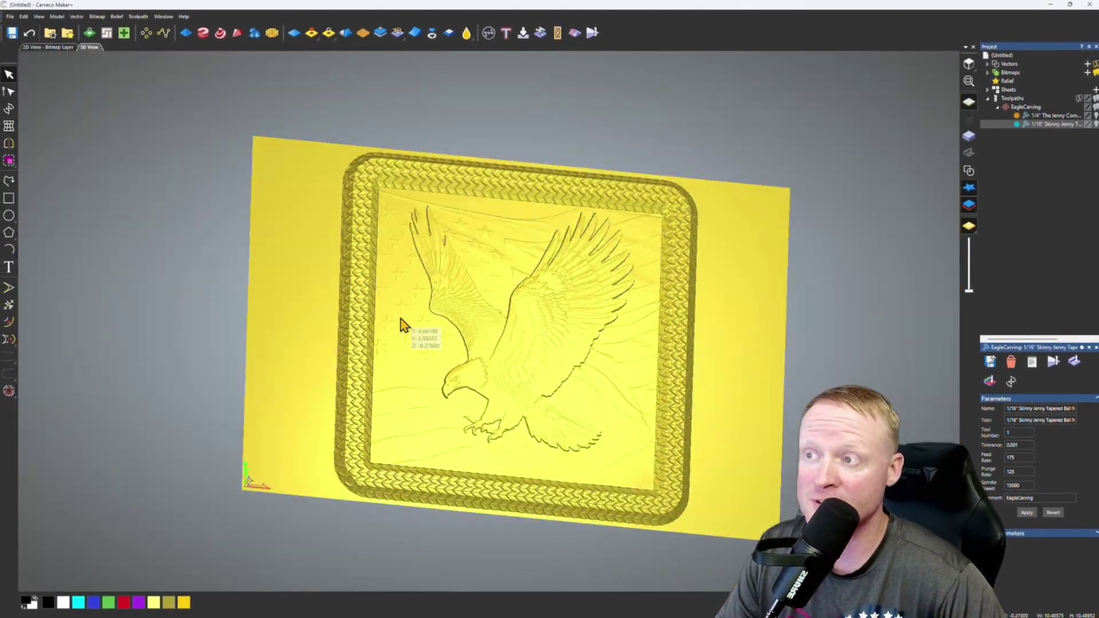
{"action": "left_click_drag", "start_coordinate": [401, 324], "coordinate": [413, 338]}
{"action": "left_click_drag", "start_coordinate": [274, 169], "coordinate": [243, 172]}
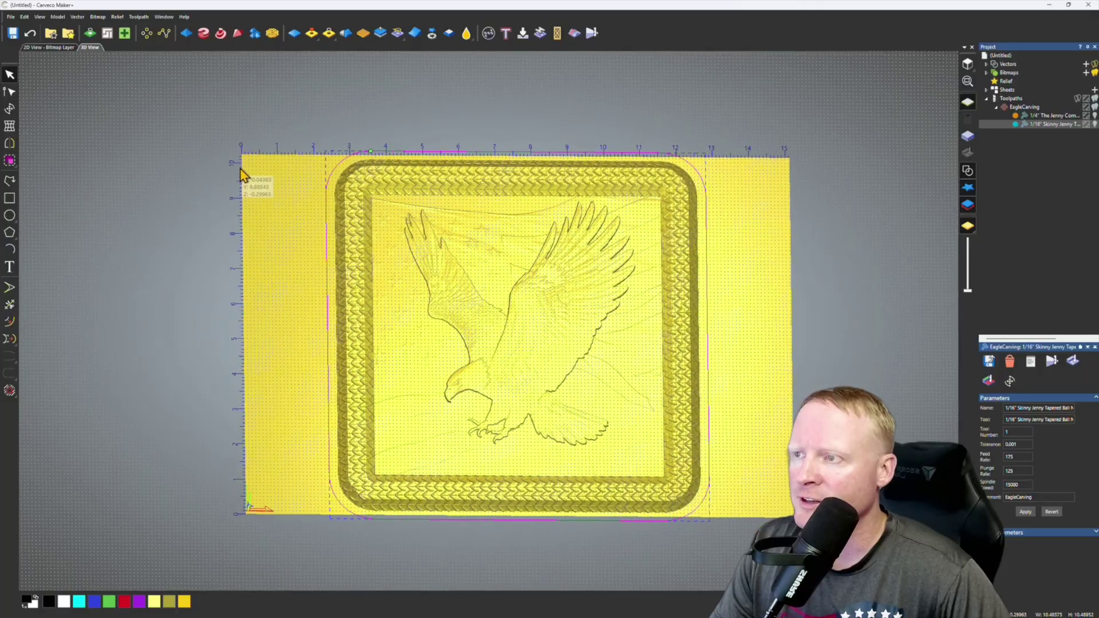
Offset the rounded outline around the relief inwards by 0.125 inches with radiused corners.
{"action": "scroll", "coordinate": [263, 154], "scroll_direction": "up", "scroll_amount": 3}
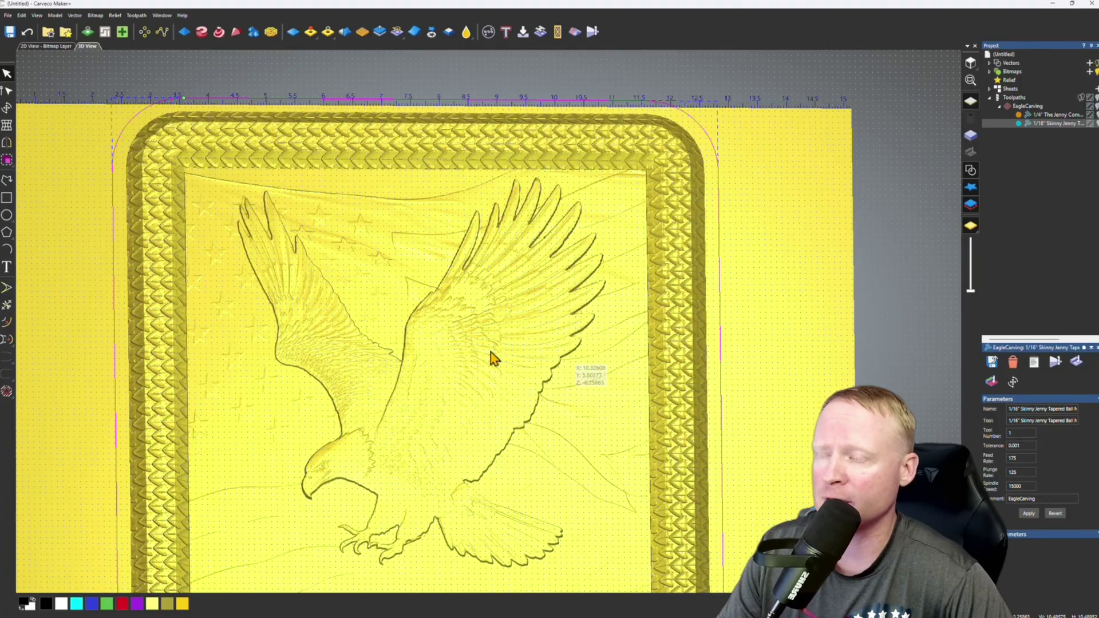
{"action": "left_click", "coordinate": [9, 322]}
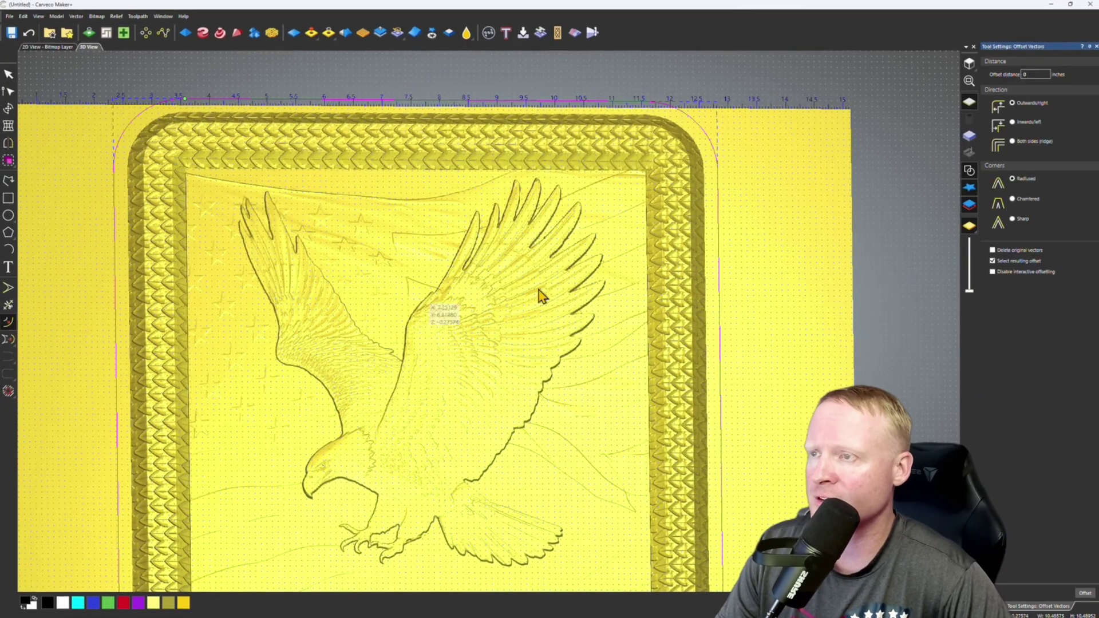
{"action": "left_click", "coordinate": [1016, 120]}
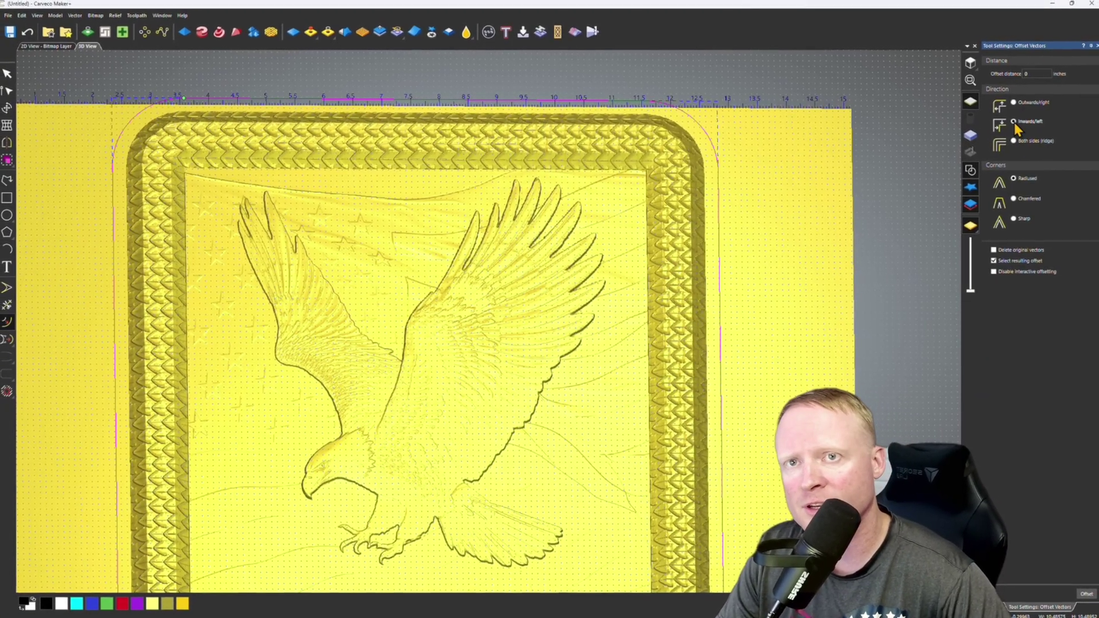
{"action": "left_click_drag", "start_coordinate": [1038, 72], "coordinate": [1028, 71]}
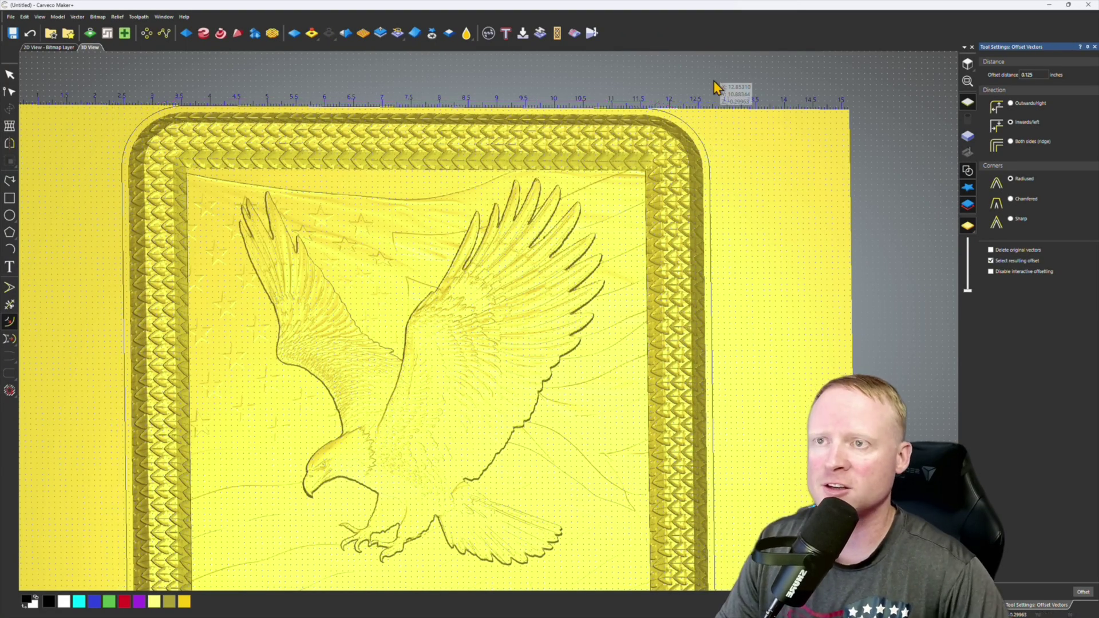
Set up a profiling toolpath running along the selected inner offset outline with the 1/4" The Jenny Compression tool.
{"action": "left_click", "coordinate": [705, 146]}
{"action": "left_click", "coordinate": [505, 33]}
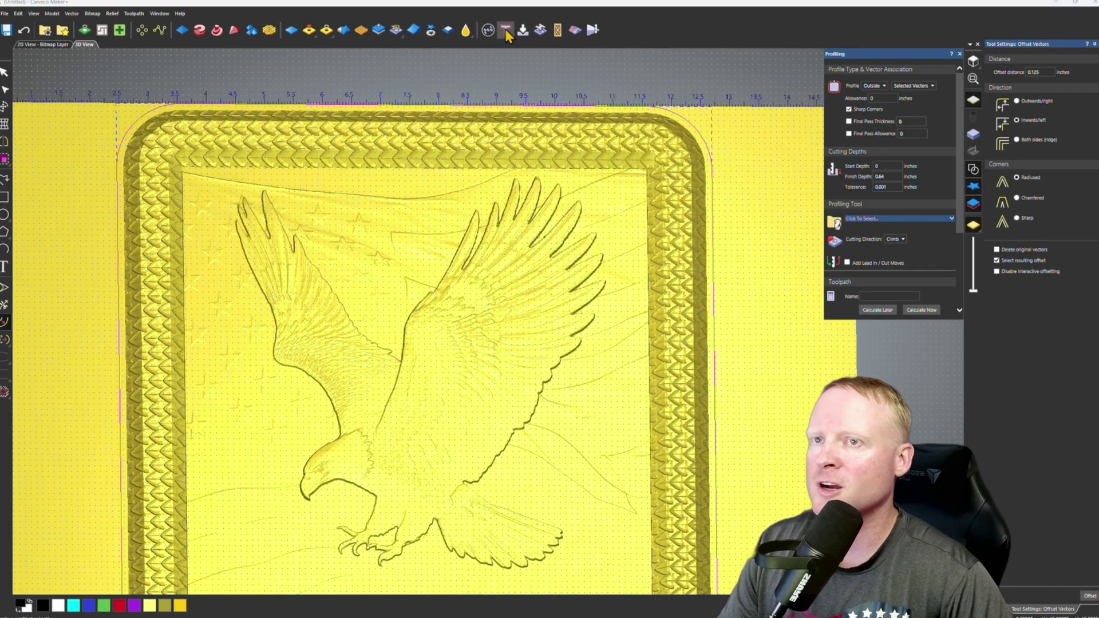
{"action": "left_click", "coordinate": [875, 85]}
{"action": "left_click", "coordinate": [872, 112]}
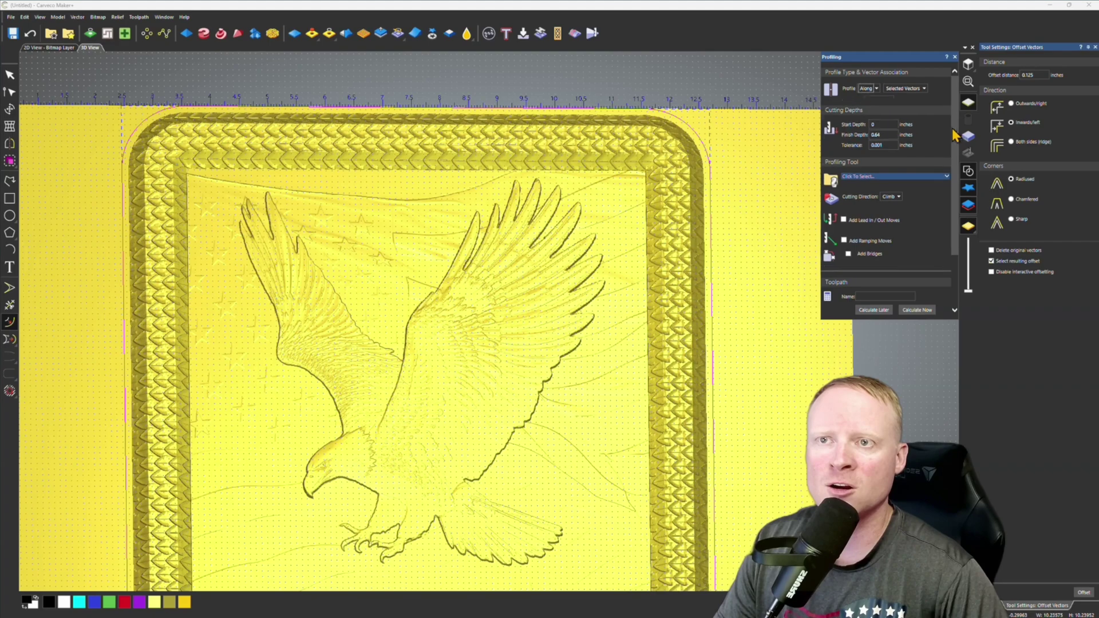
{"action": "left_click", "coordinate": [884, 144]}
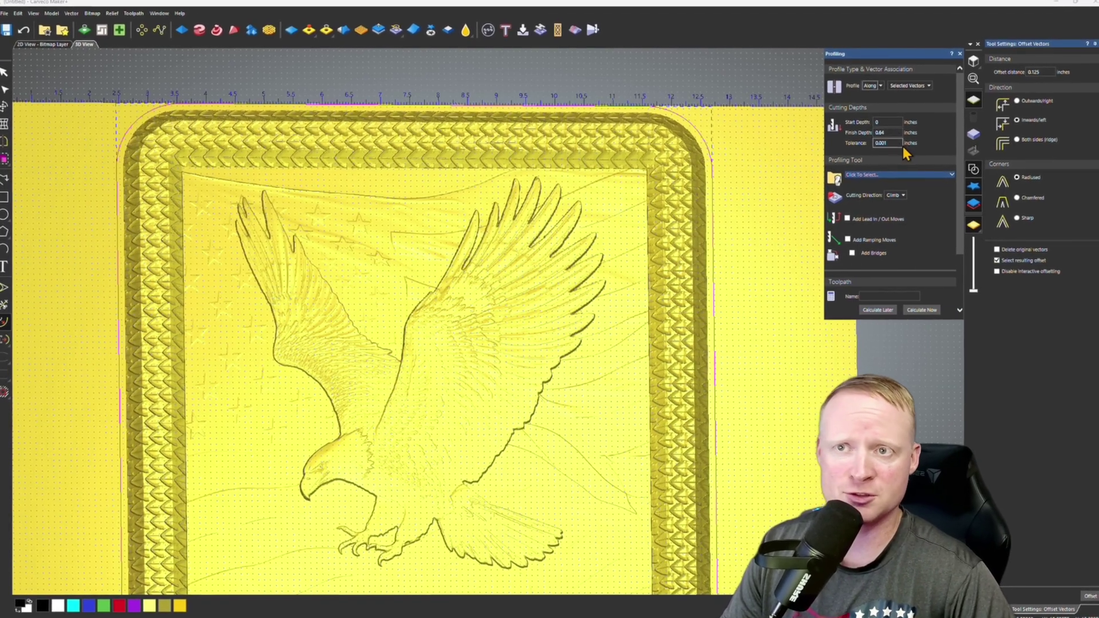
{"action": "left_click", "coordinate": [895, 174]}
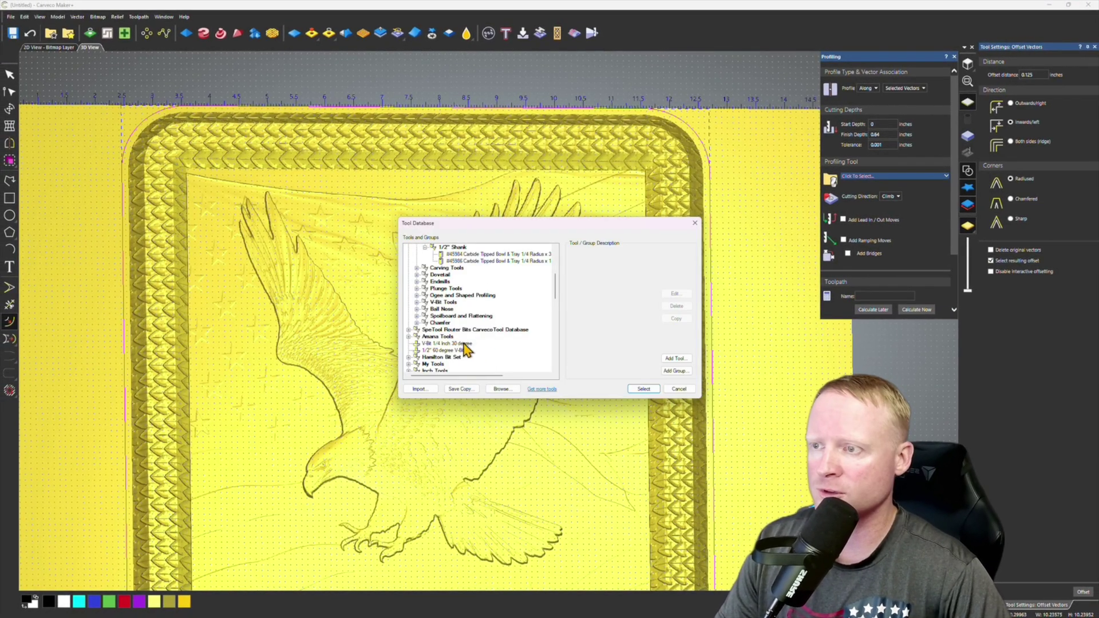
{"action": "left_click", "coordinate": [464, 348]}
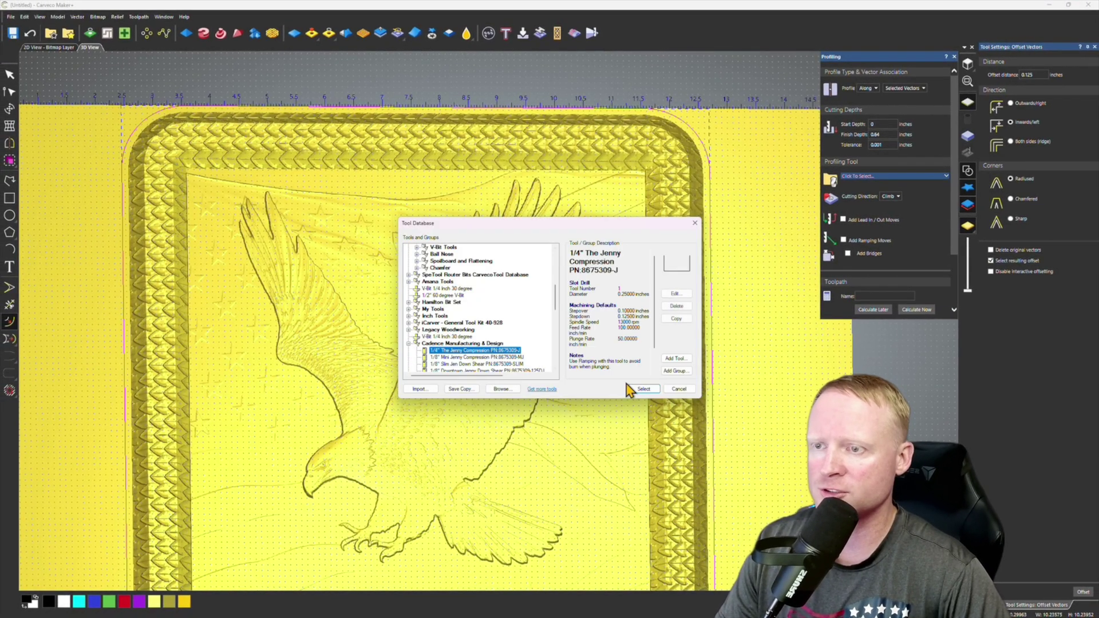
{"action": "left_click", "coordinate": [643, 389]}
Add zig-zag ramping moves to the profile, name the toolpath CutOut and calculate it.
{"action": "left_click", "coordinate": [843, 163]}
{"action": "scroll", "coordinate": [904, 218], "scroll_direction": "down", "scroll_amount": 3}
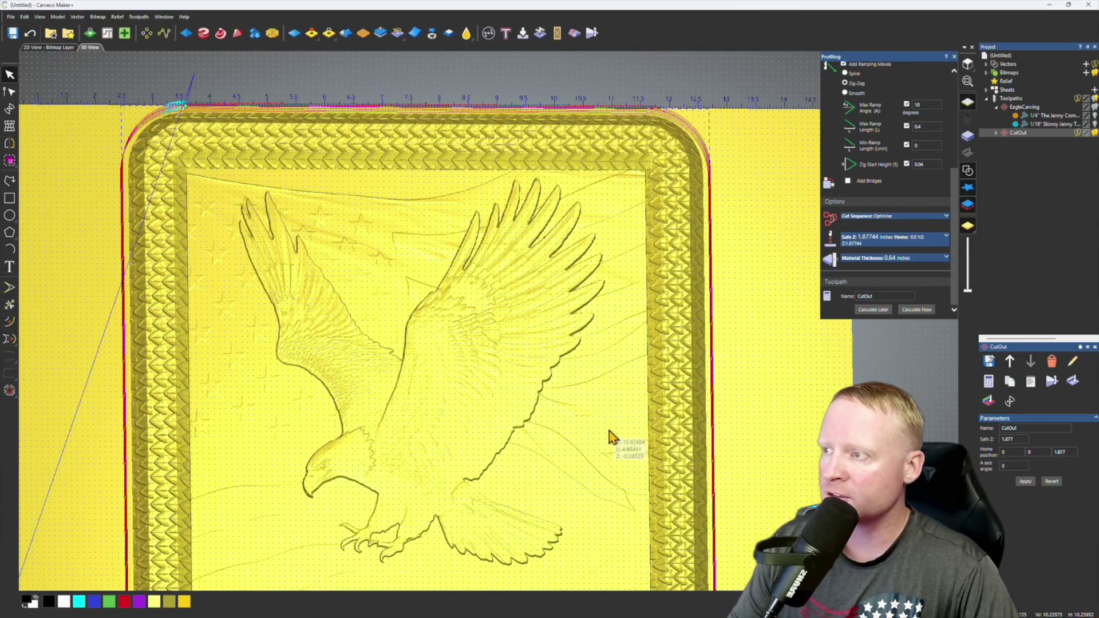
{"action": "scroll", "coordinate": [610, 436], "scroll_direction": "down", "scroll_amount": 2}
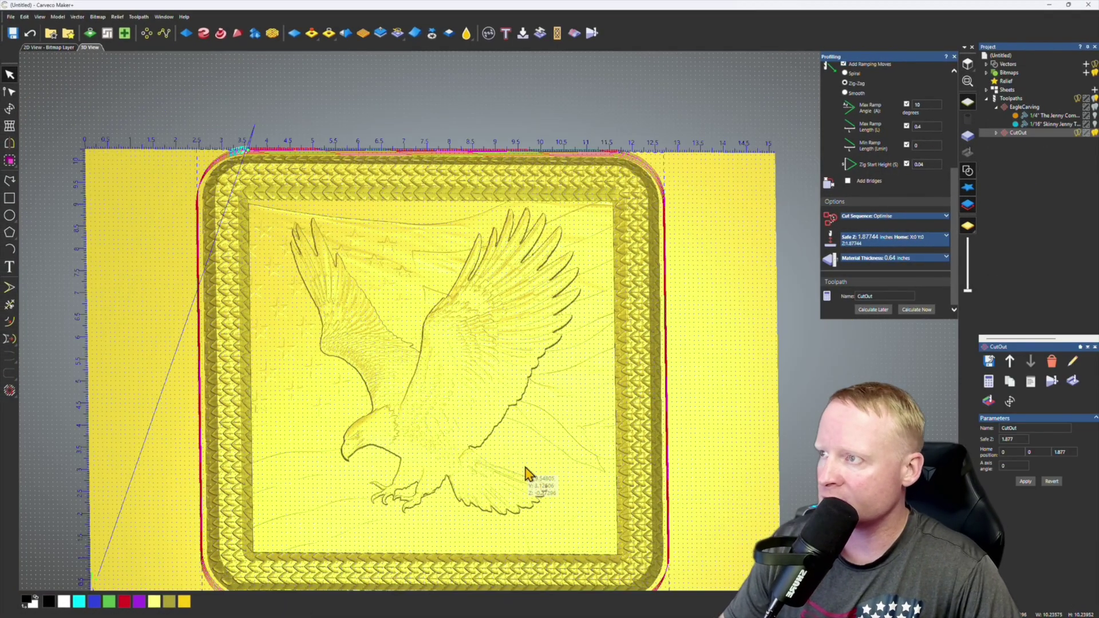